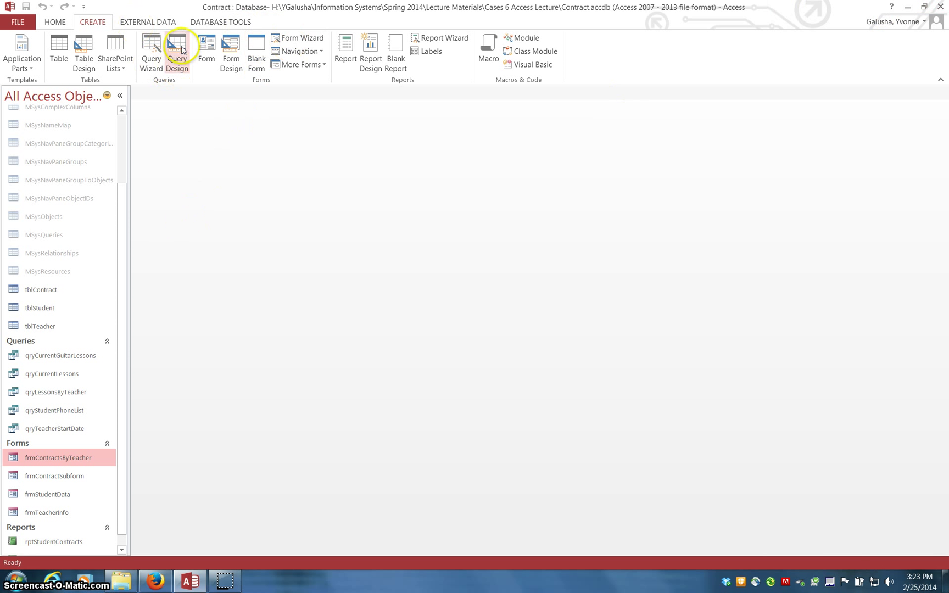
- Create a new query in Design view and add the tblTeacher and tblContract tables to it
click(176, 55)
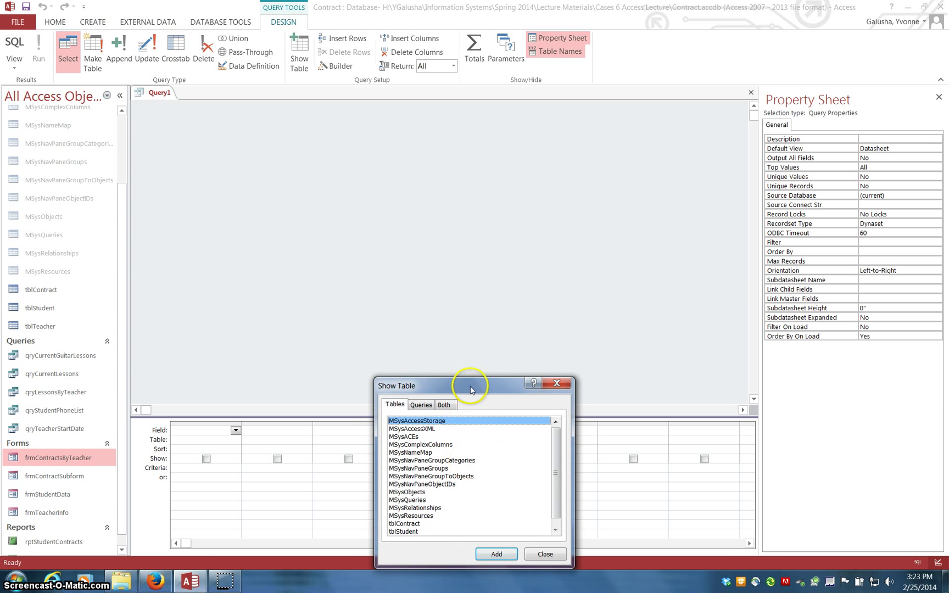
drag(467, 383, 467, 223)
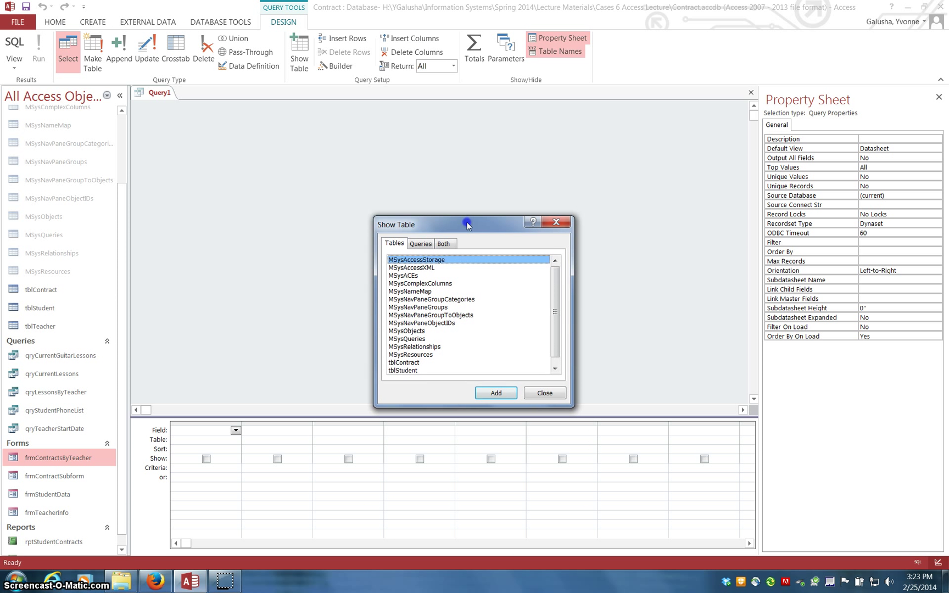
drag(555, 311, 556, 343)
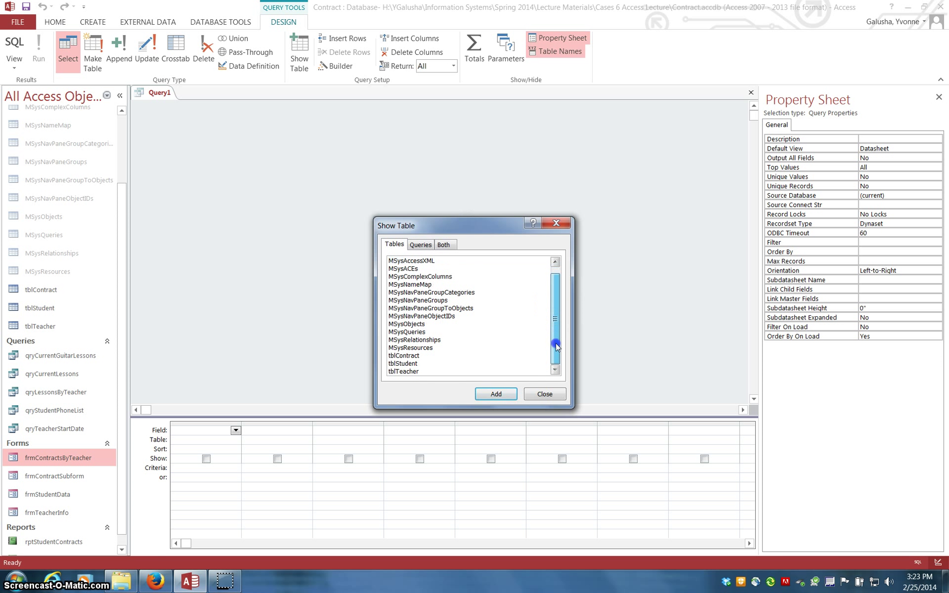
double_click(404, 372)
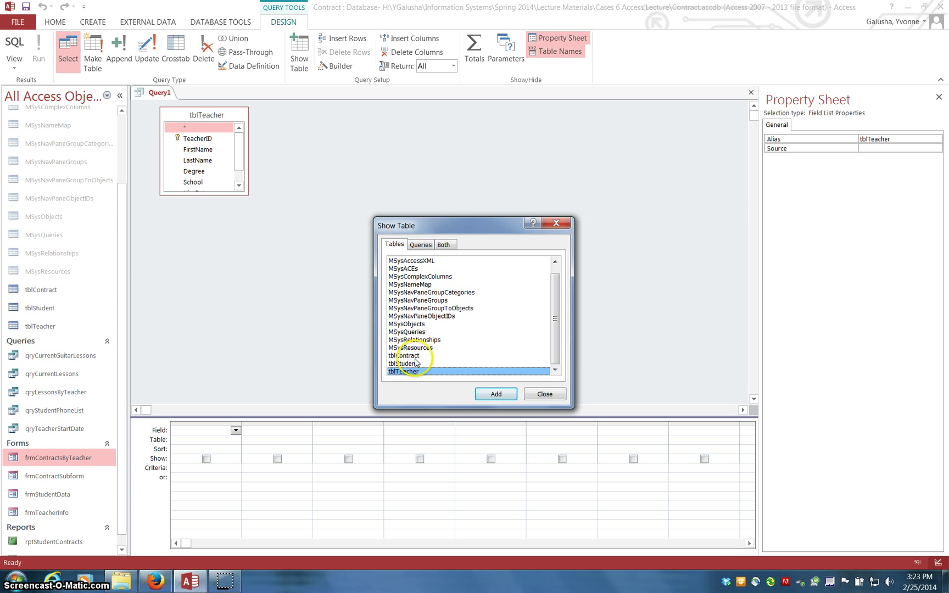
double_click(404, 358)
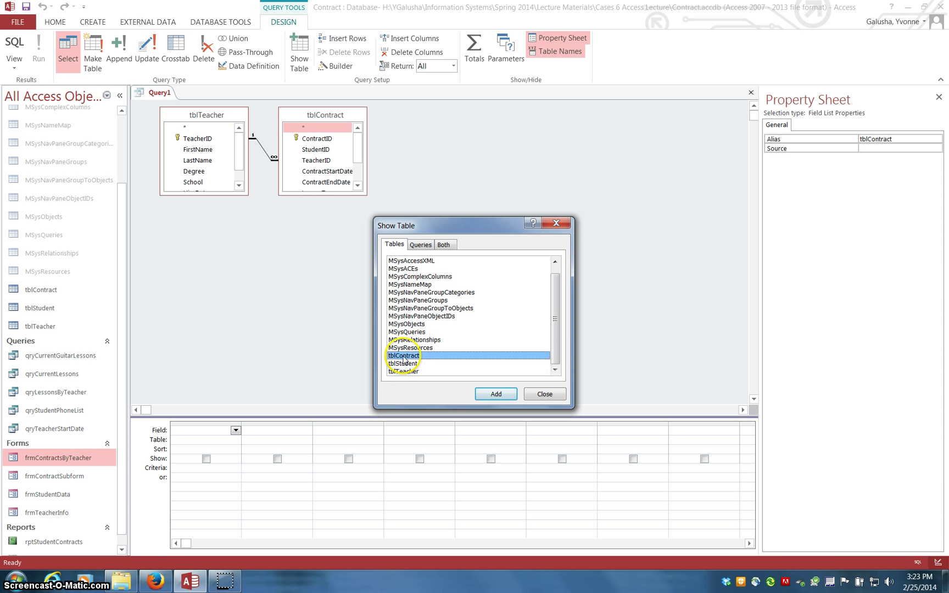
click(544, 395)
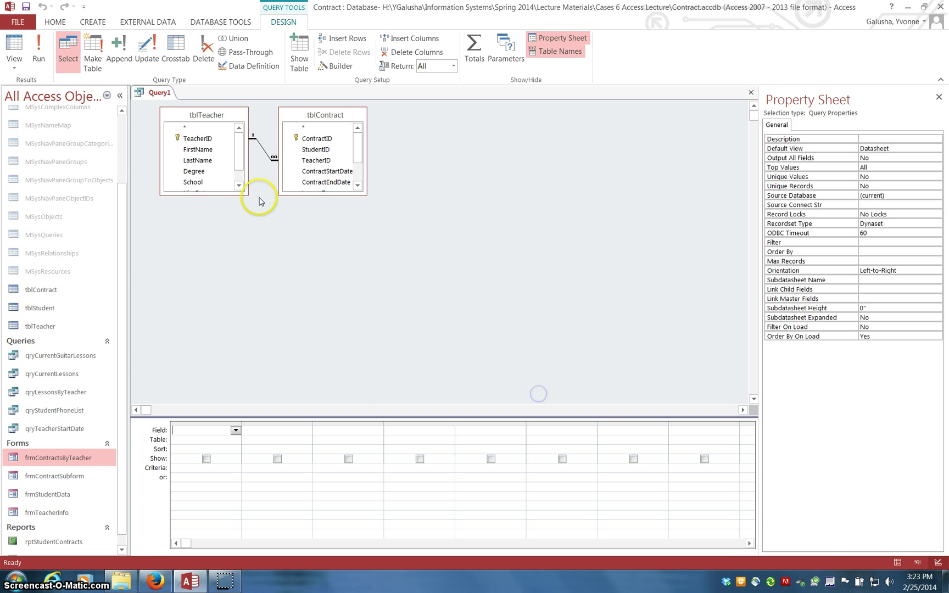
- Enlarge the tblTeacher and tblContract field lists to show all fields, heighten the design grid area, and space the two tables apart
drag(246, 195, 258, 252)
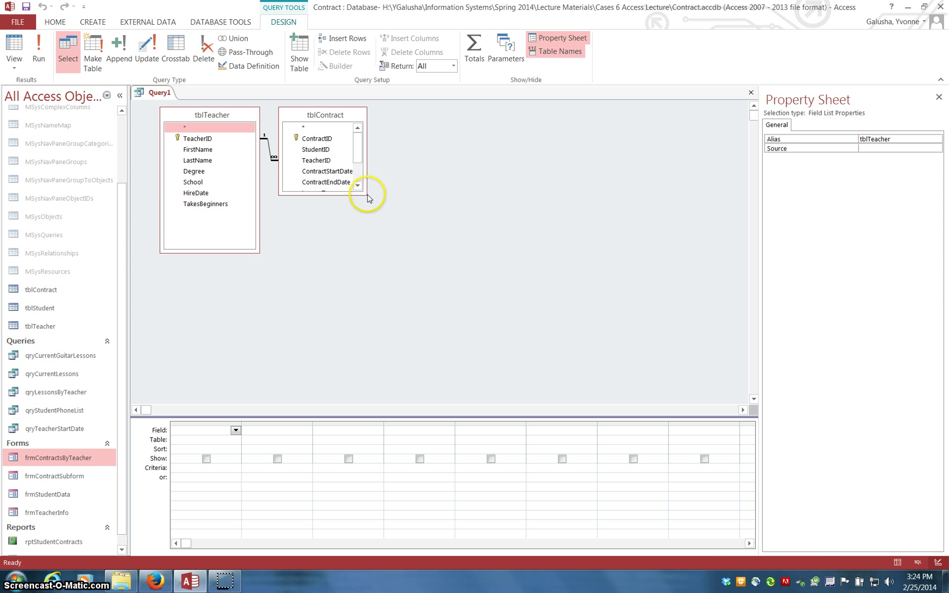
drag(365, 194, 398, 255)
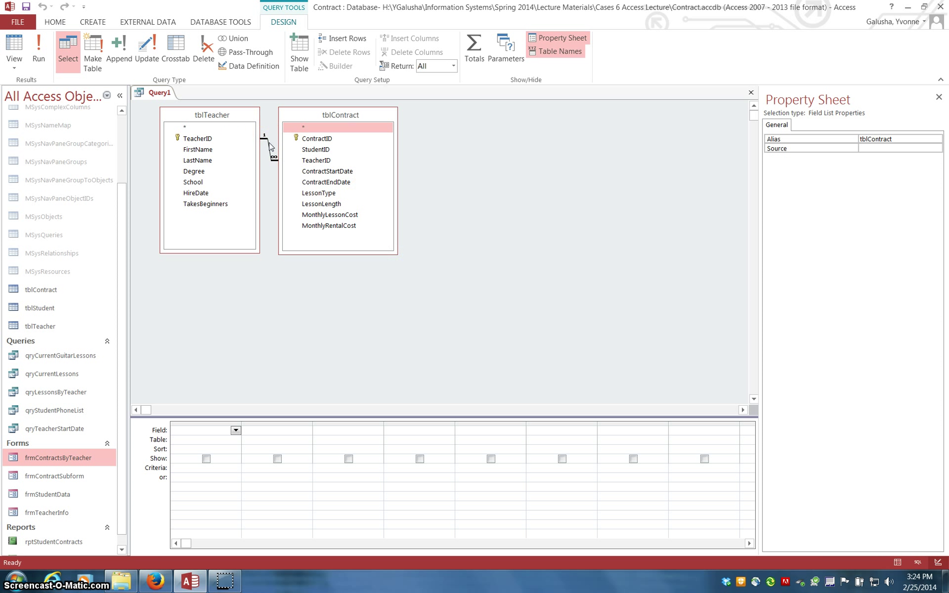
drag(364, 413, 360, 302)
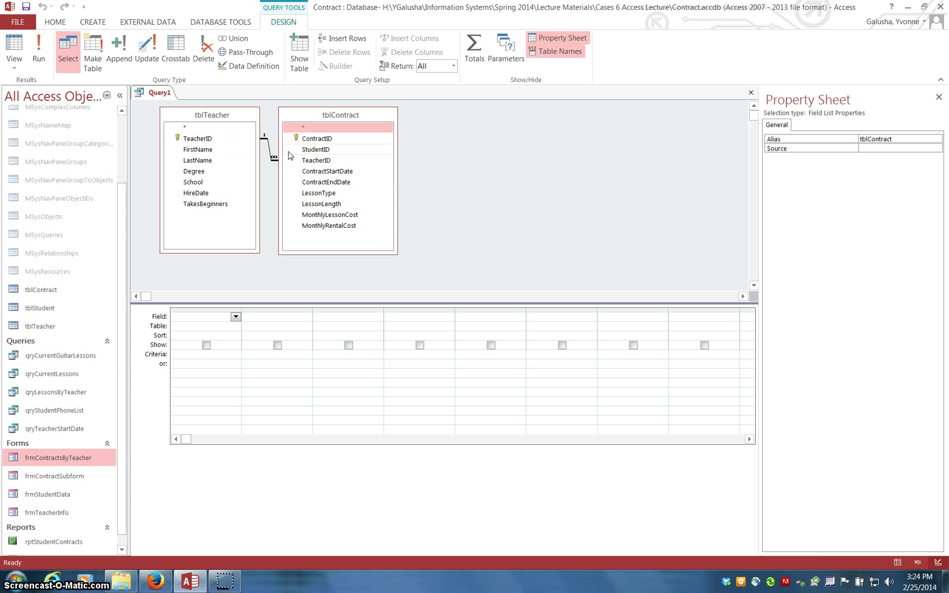
click(306, 114)
drag(303, 113, 343, 114)
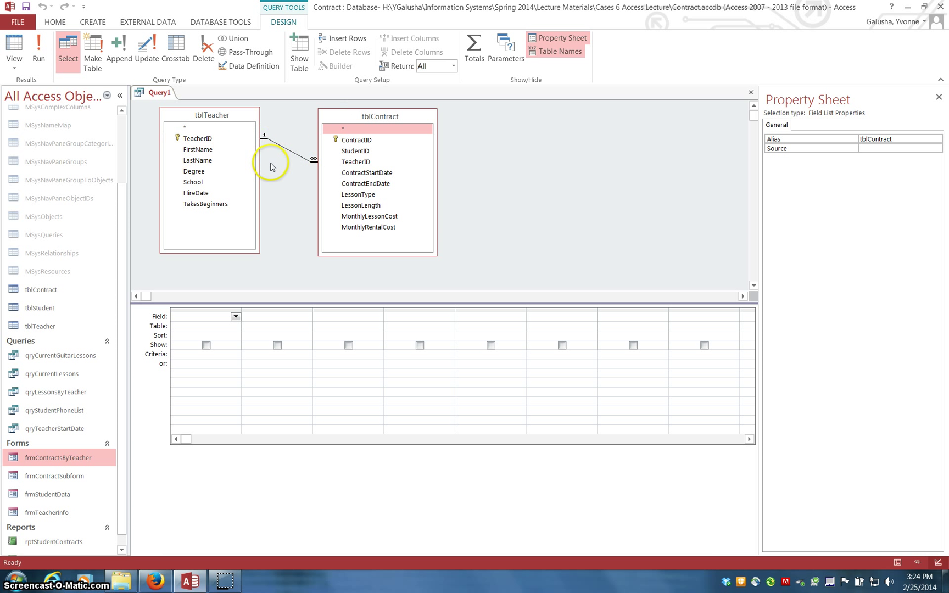
- Add FirstName and LastName from tblTeacher and ContractEndDate, LessonType and StudentID from tblContract to the query, and run it
double_click(198, 150)
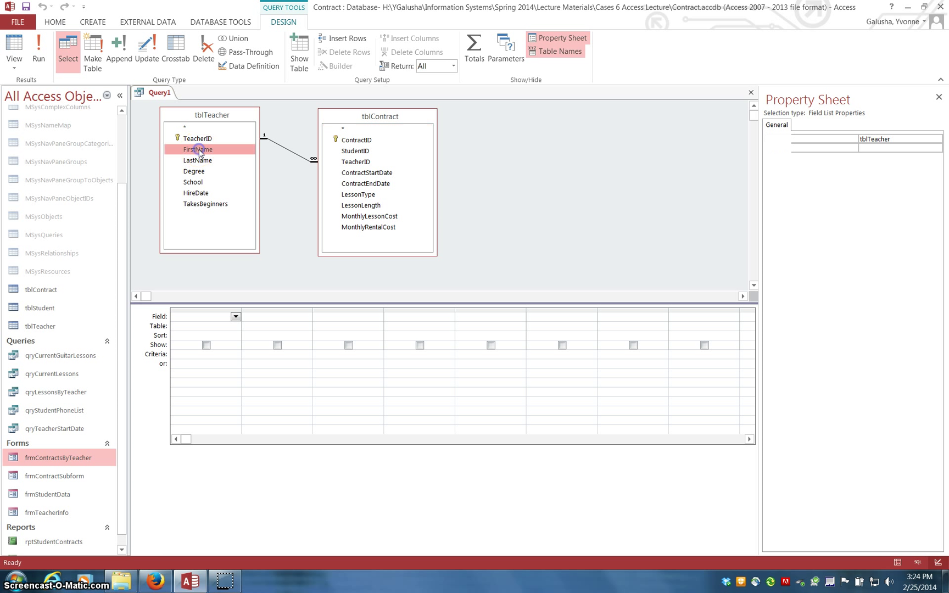
double_click(195, 161)
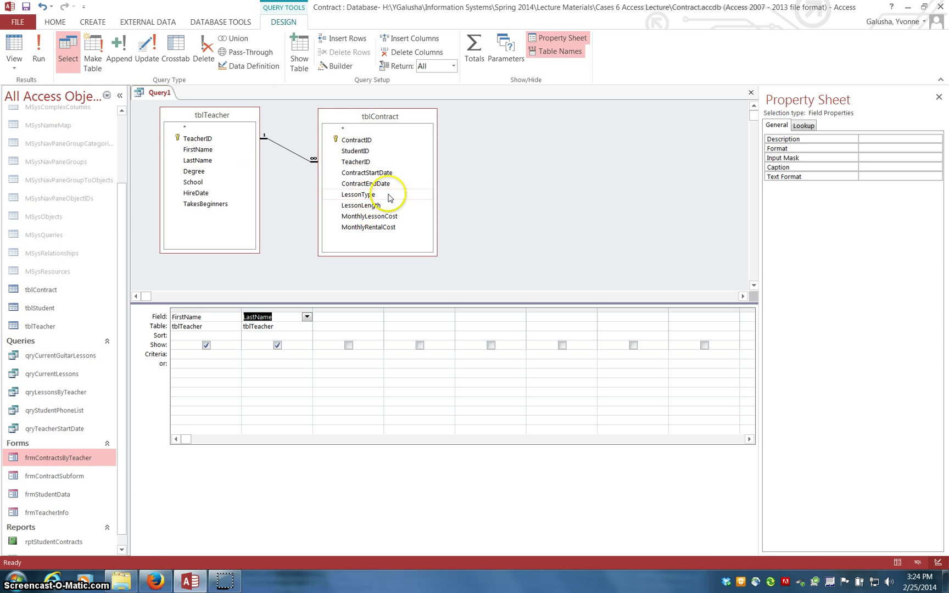
double_click(358, 184)
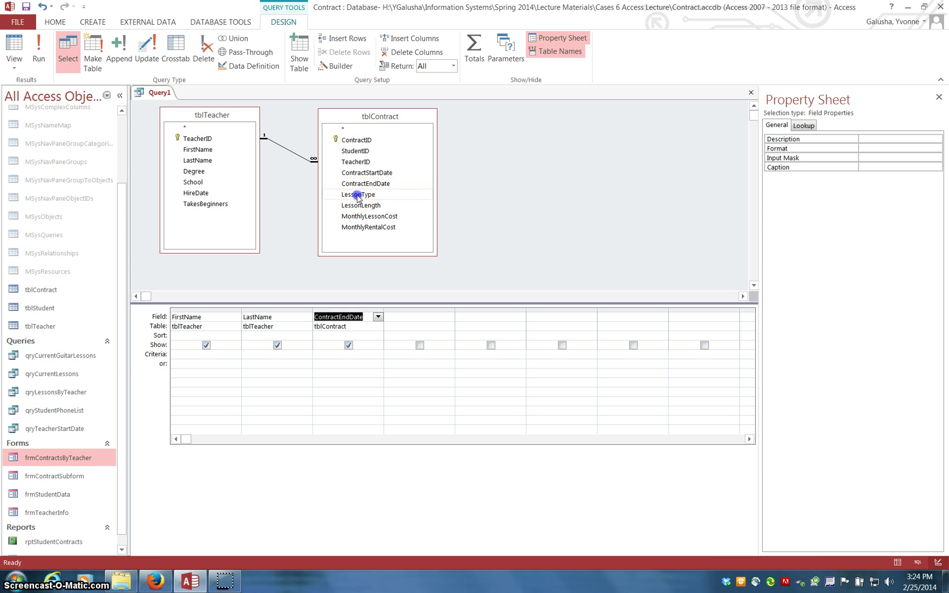
double_click(357, 196)
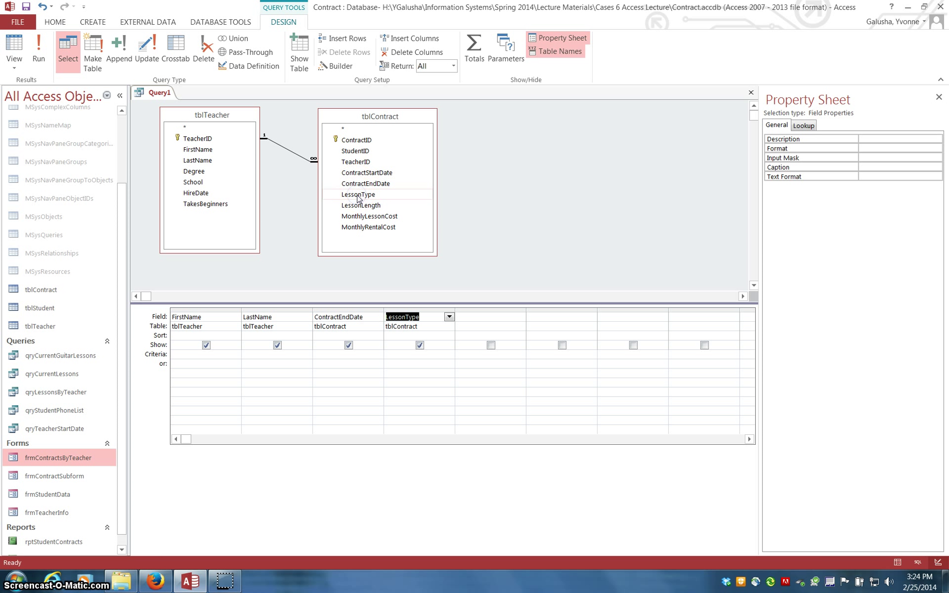
double_click(357, 151)
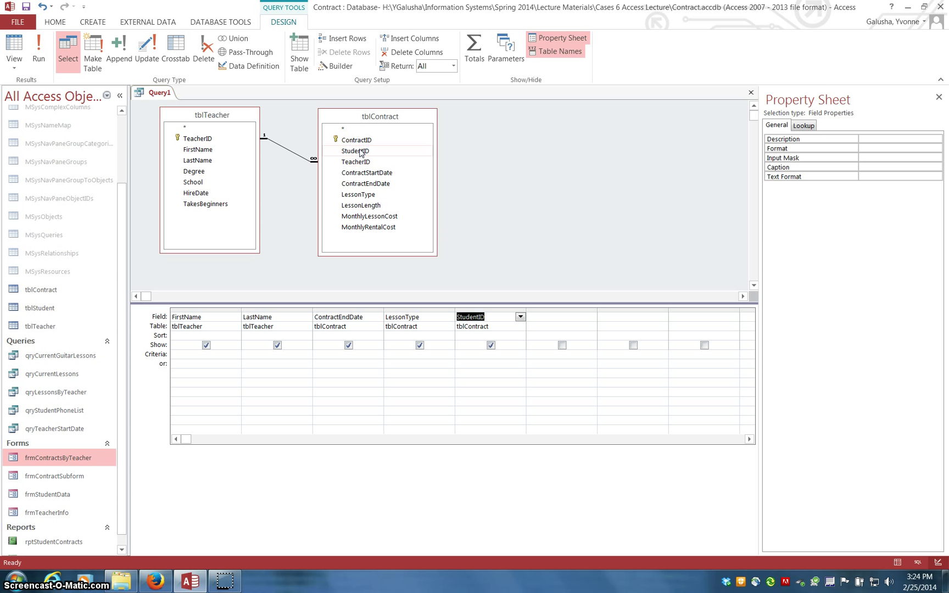
click(40, 50)
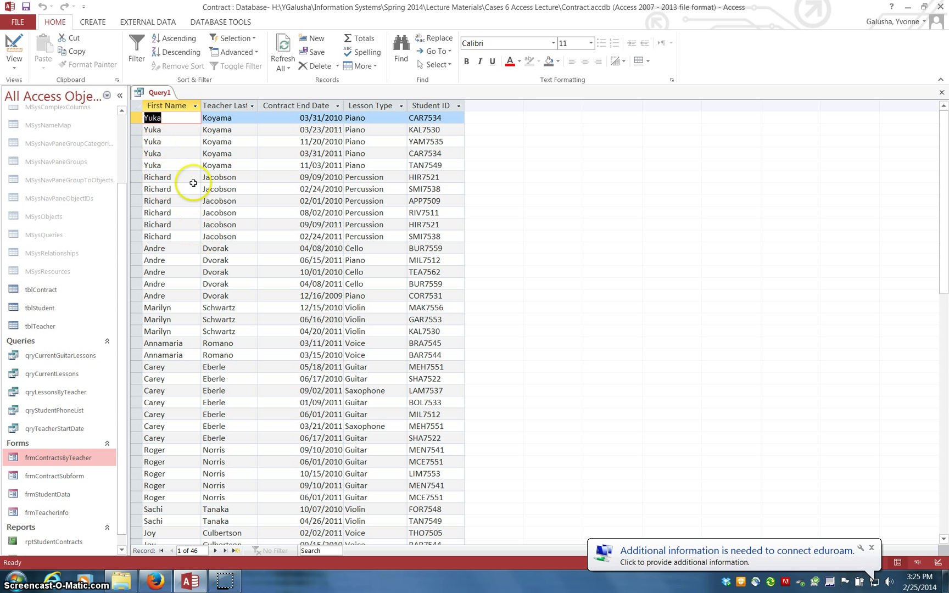
drag(217, 199, 220, 226)
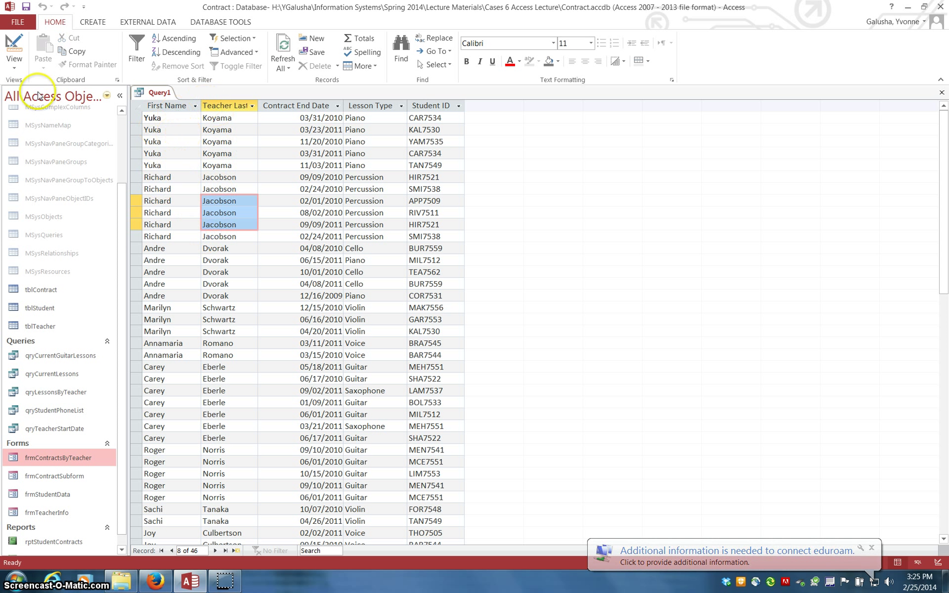
- Return to Design view, set the LastName field to sort Ascending, and run the query
click(12, 62)
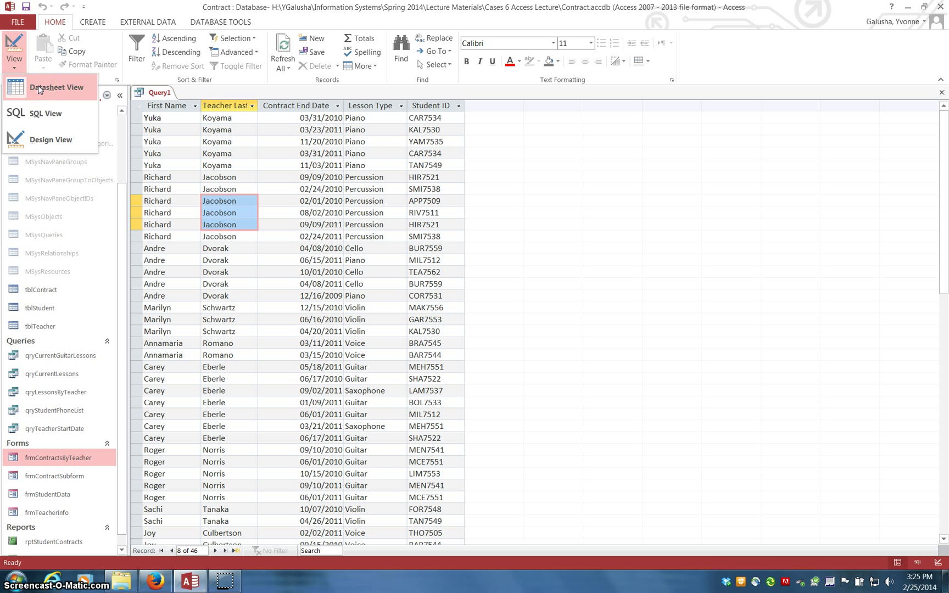
click(41, 138)
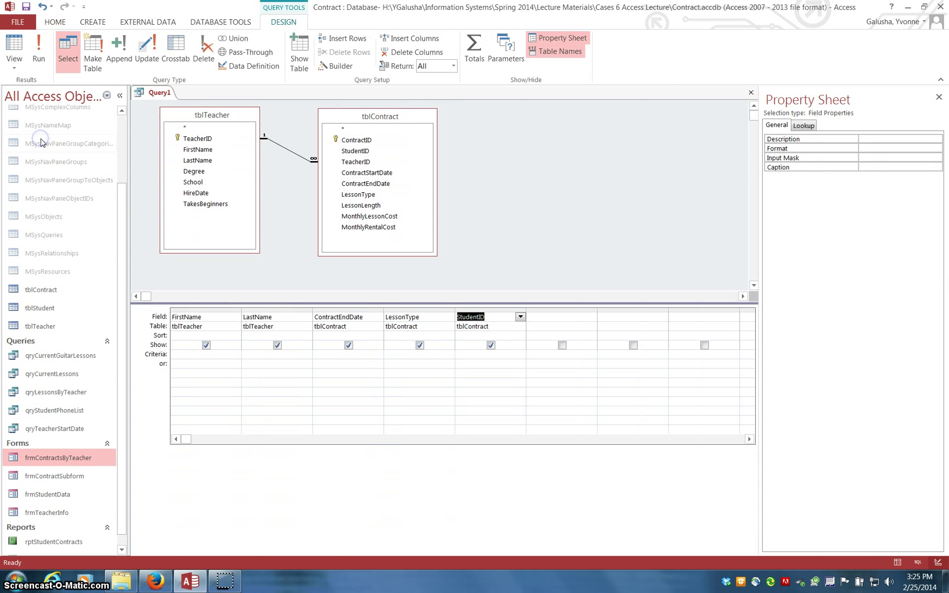
click(194, 336)
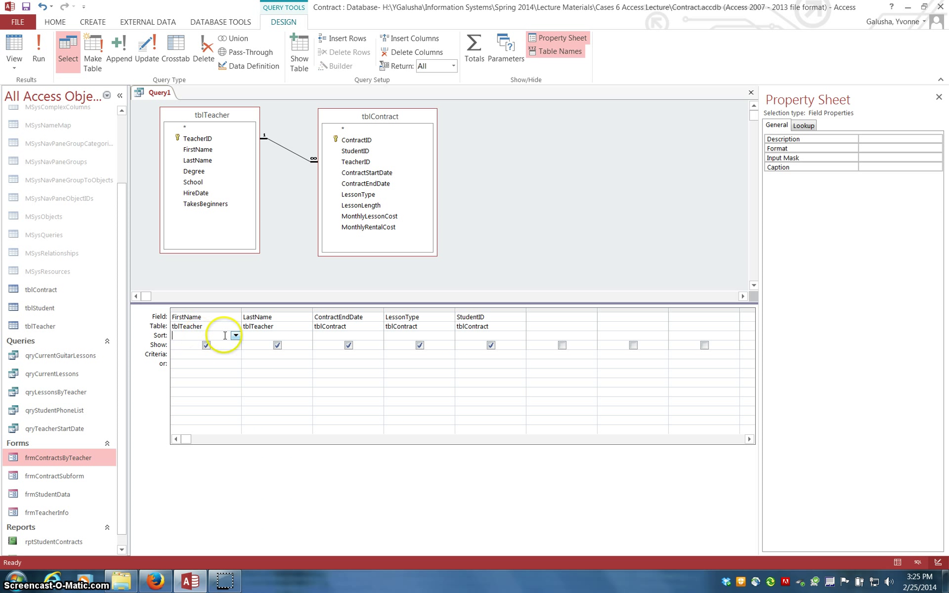
click(251, 335)
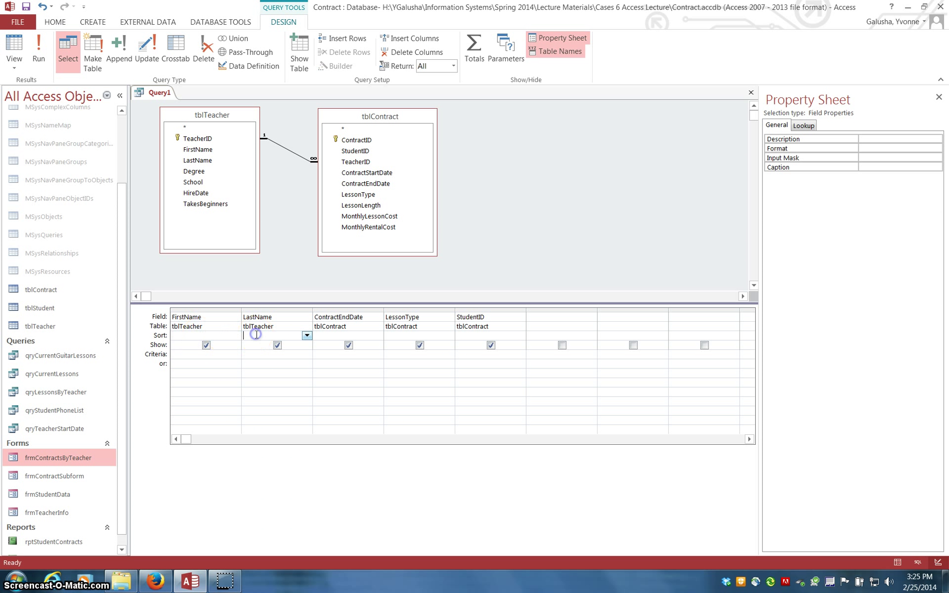
click(306, 337)
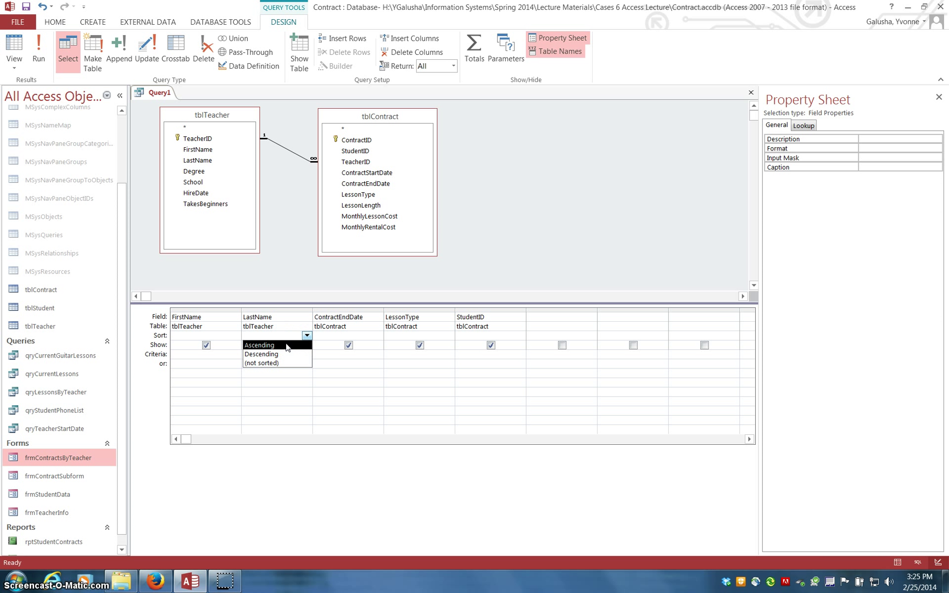
click(286, 348)
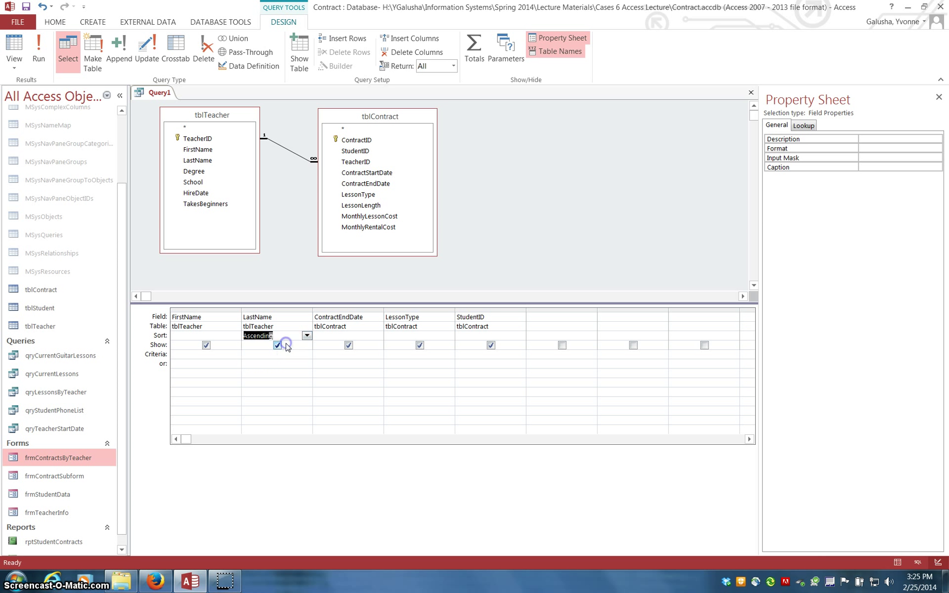
click(40, 48)
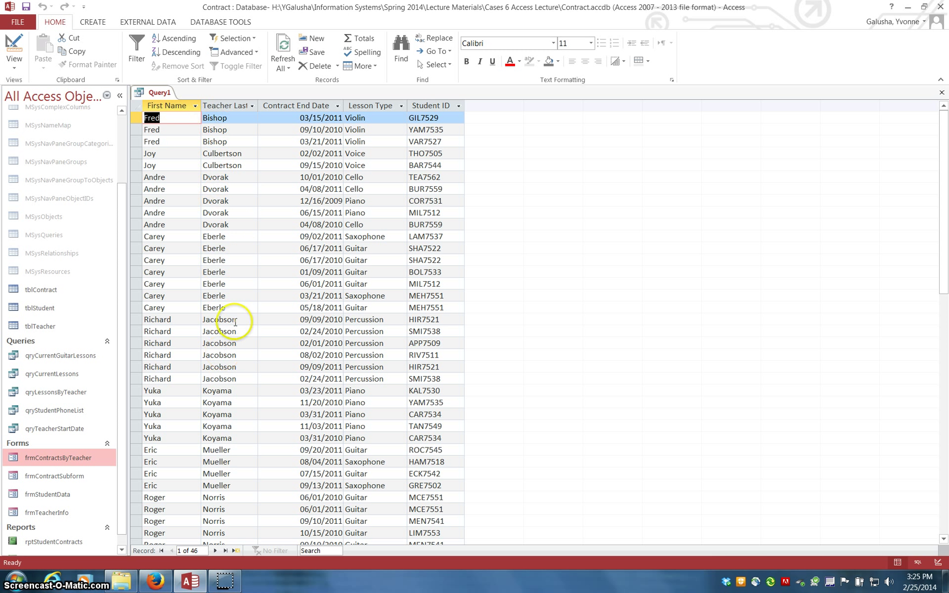
- In Design view, set the ContractEndDate criterion to >#8/1/2010# and run the query
click(18, 58)
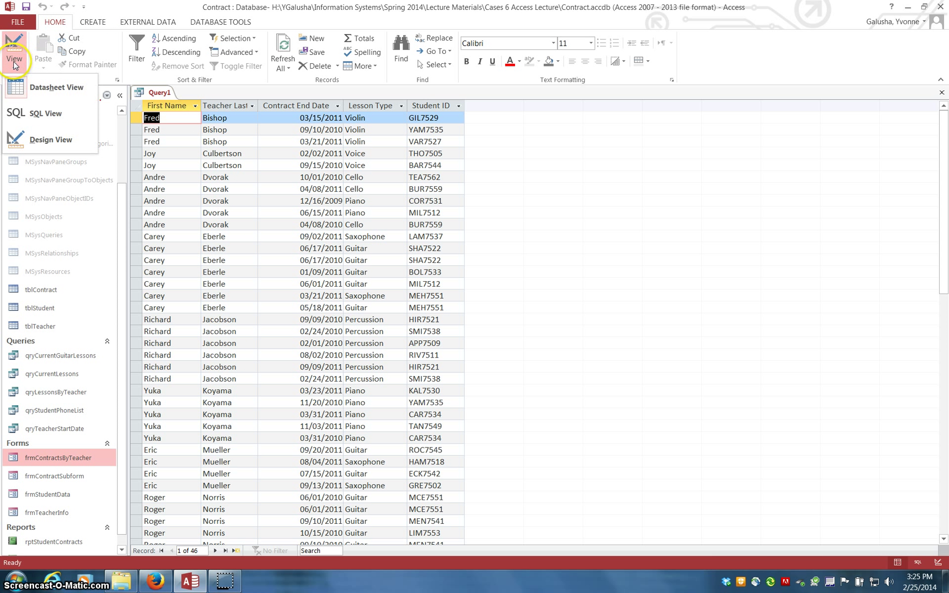
click(49, 141)
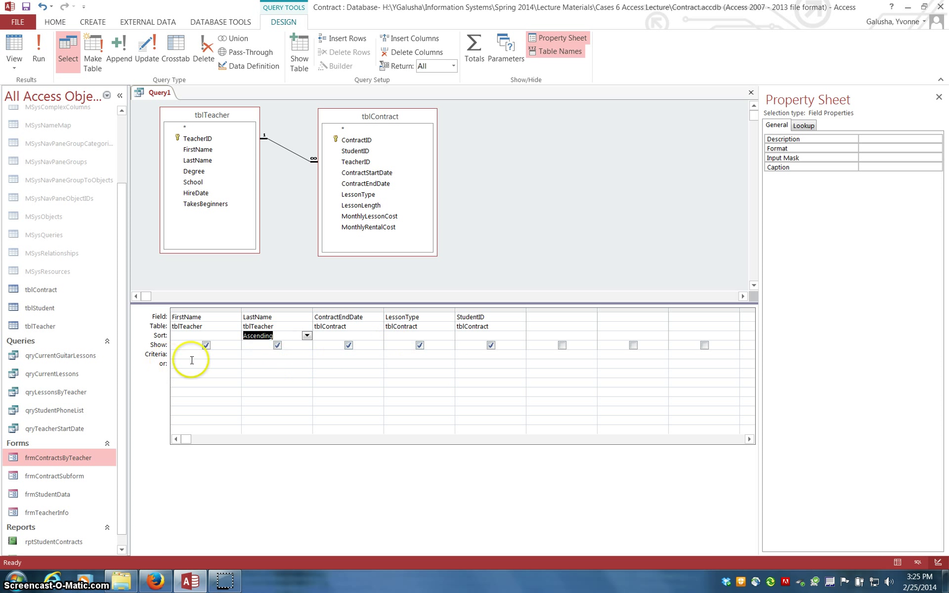
click(327, 358)
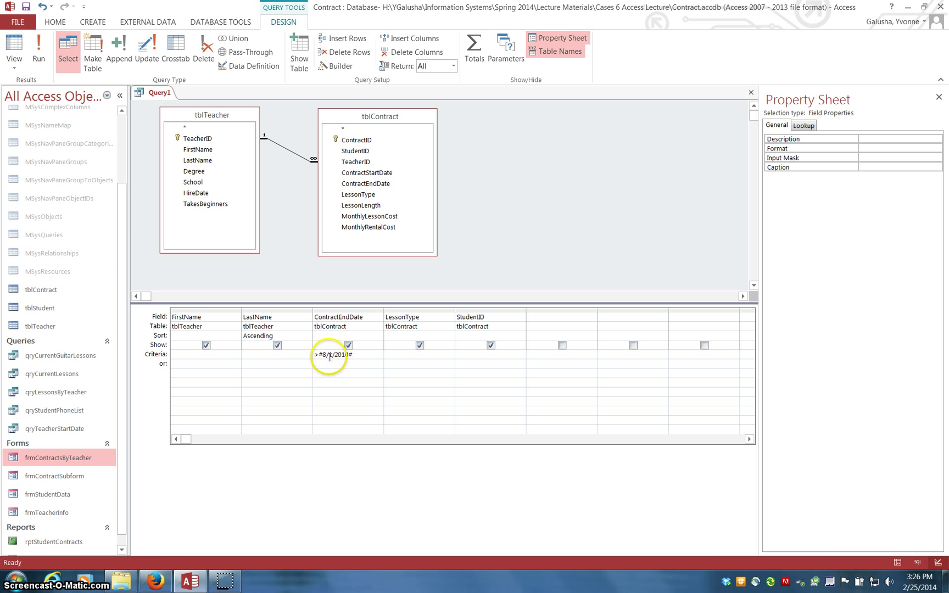
click(38, 49)
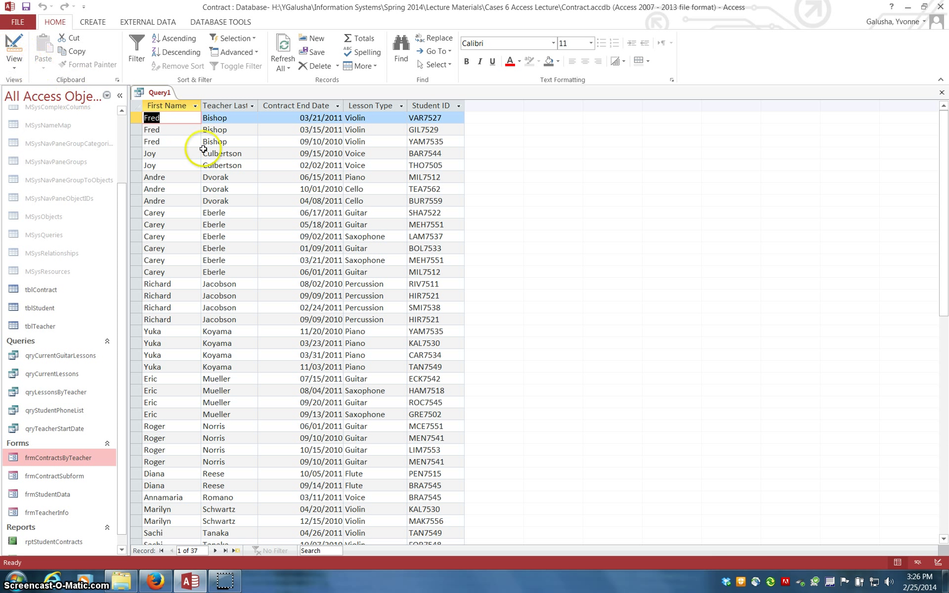
- Check the StudentID field in Design view and rerun the query to examine the Student ID column
click(14, 61)
click(41, 142)
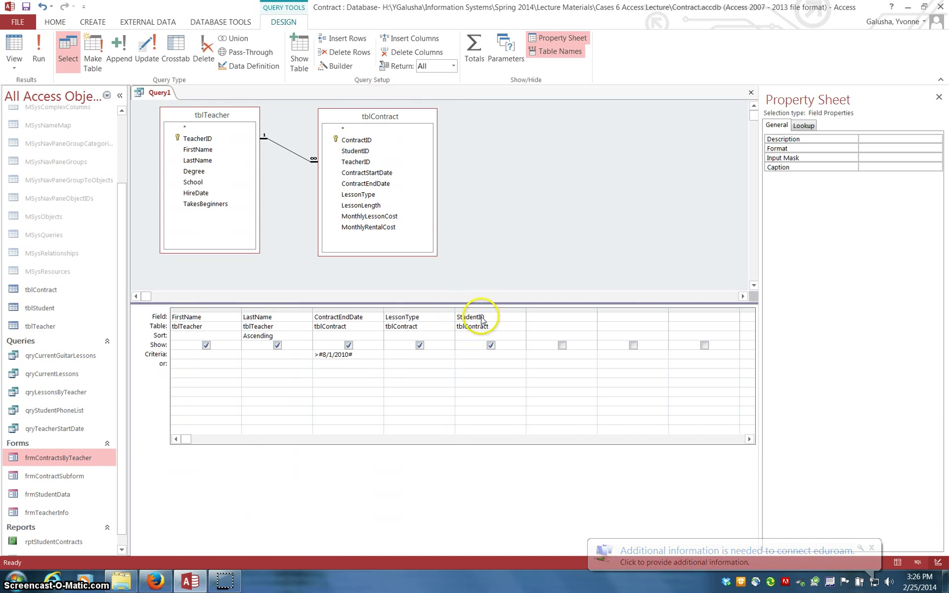
click(36, 50)
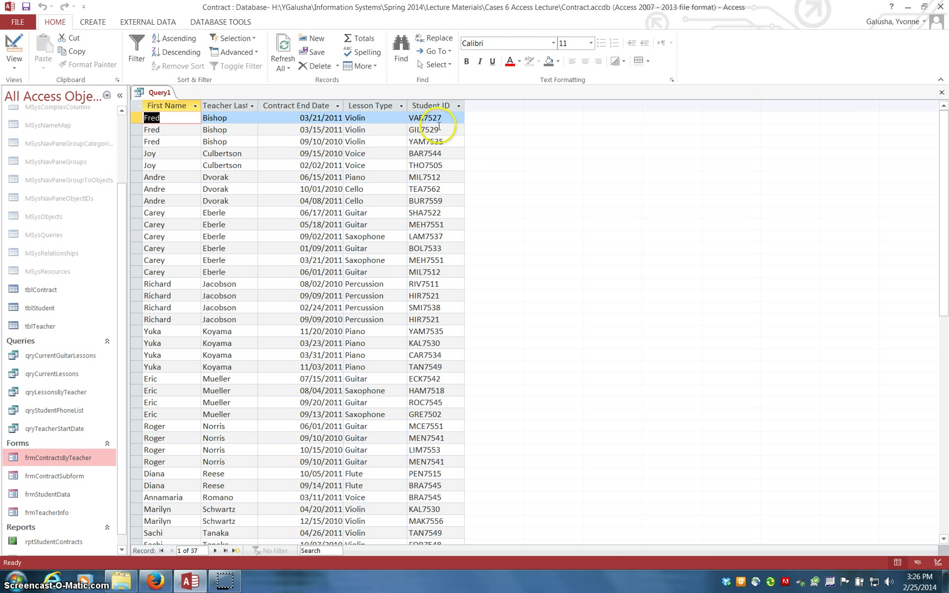
- Return to Design view and add the tblStudent table to the query
click(11, 59)
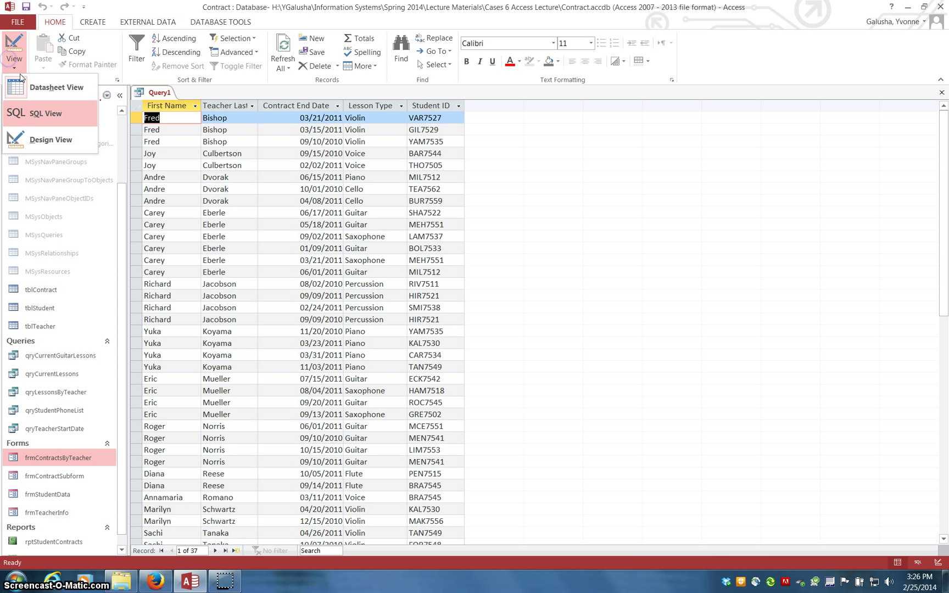
click(48, 140)
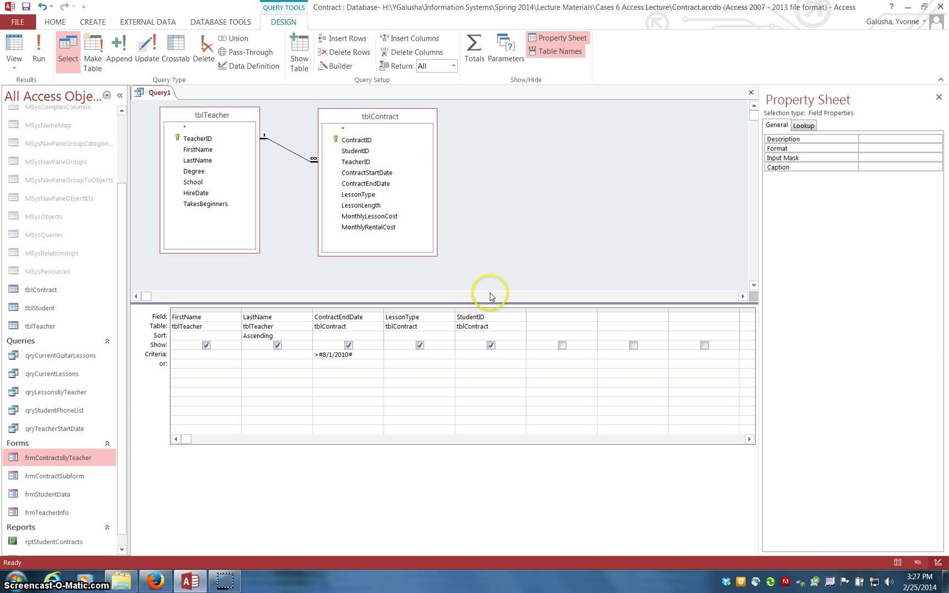
right_click(514, 158)
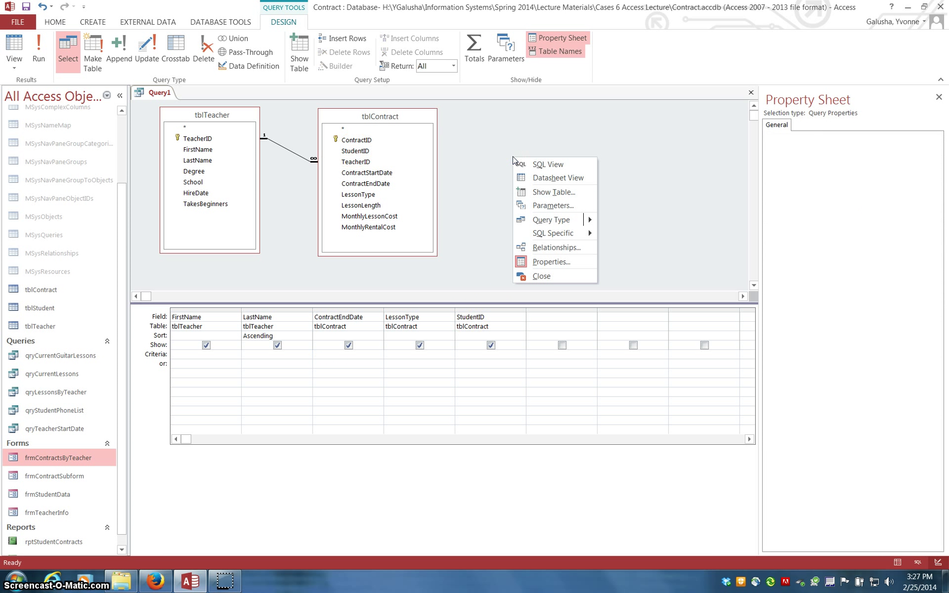
click(549, 192)
drag(489, 318, 573, 182)
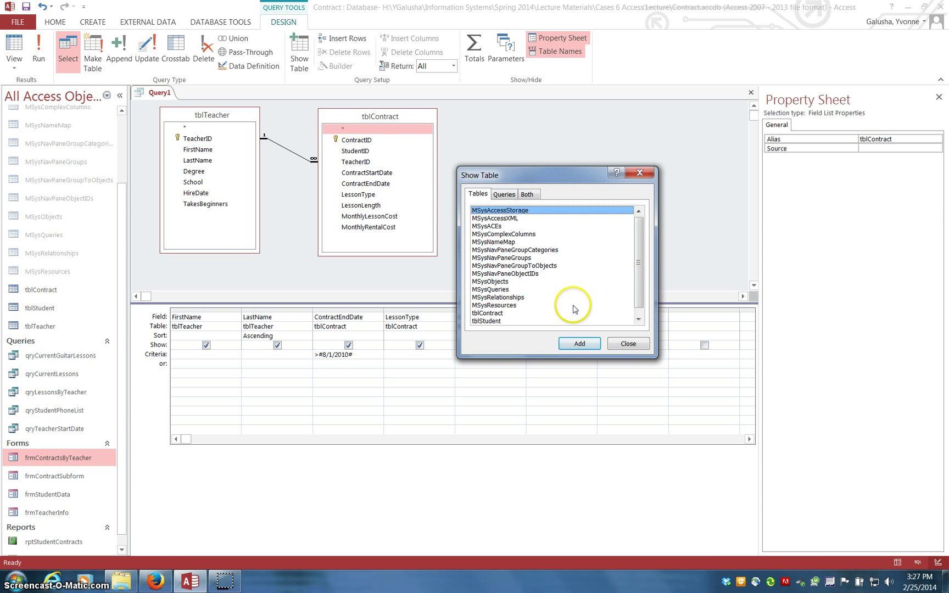
double_click(487, 322)
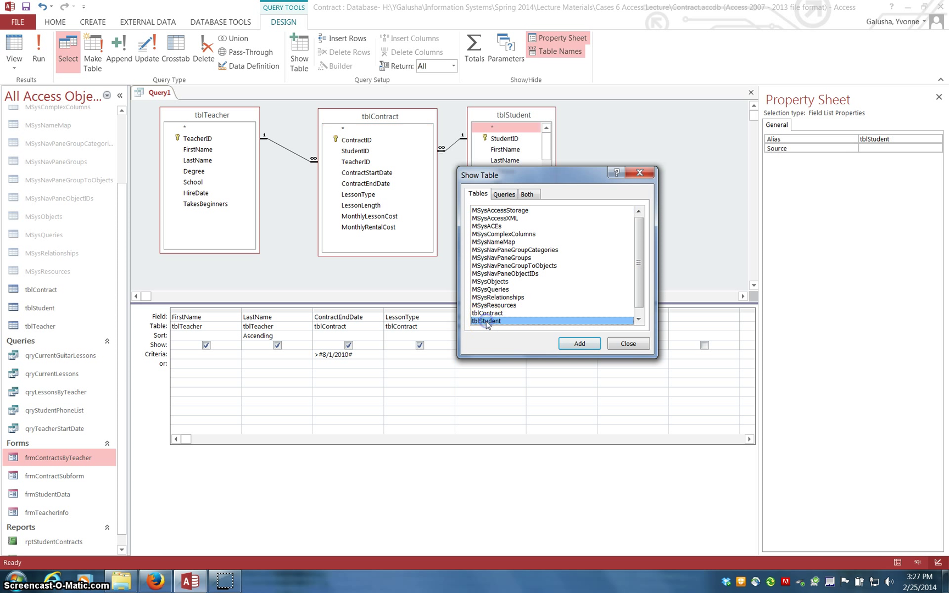
- Enlarge the tblStudent field list to show all its fields and delete the StudentID column from the query grid
click(629, 344)
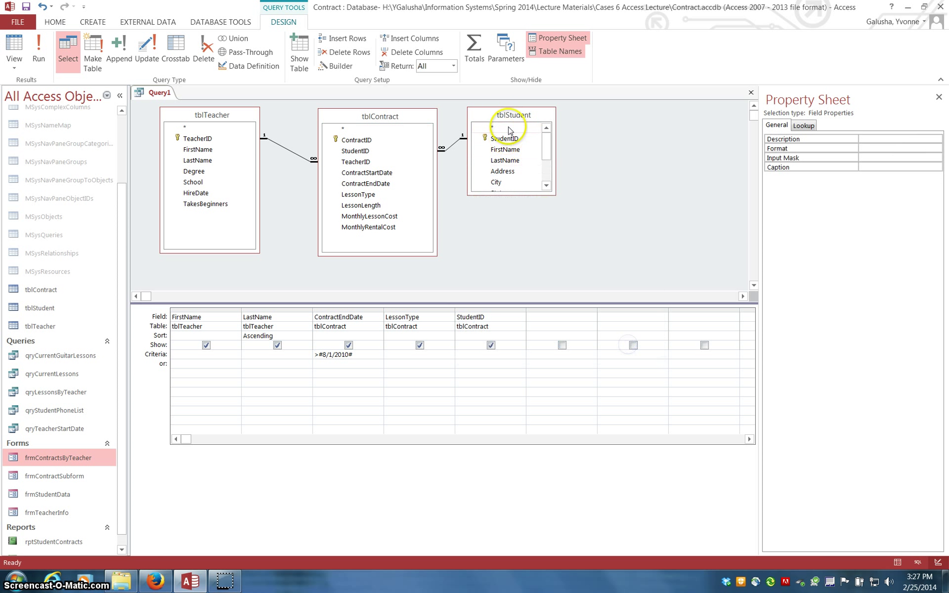
drag(554, 194, 562, 263)
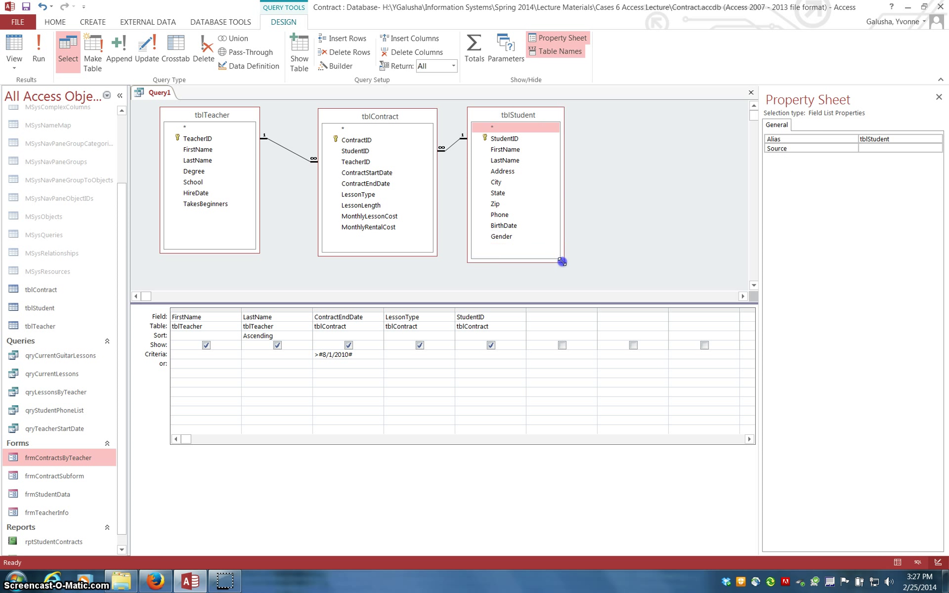
click(482, 309)
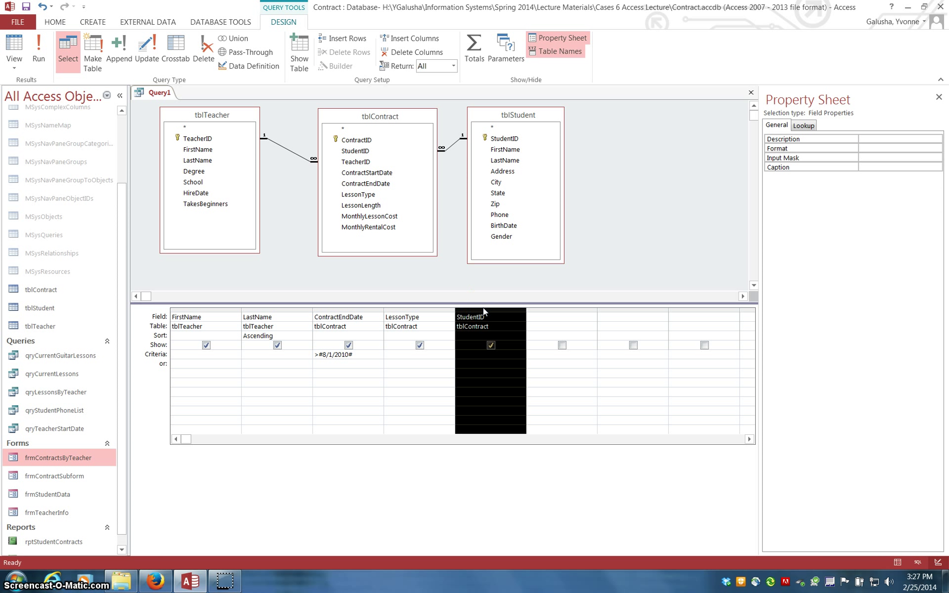
key(Delete)
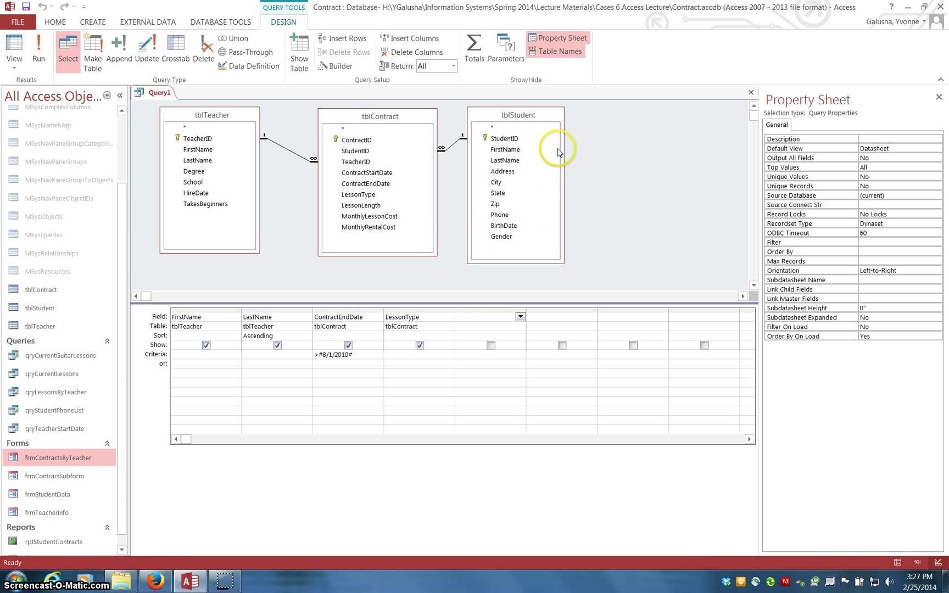
- Add the FirstName and LastName fields from tblStudent to the query and run it
click(532, 139)
click(504, 152)
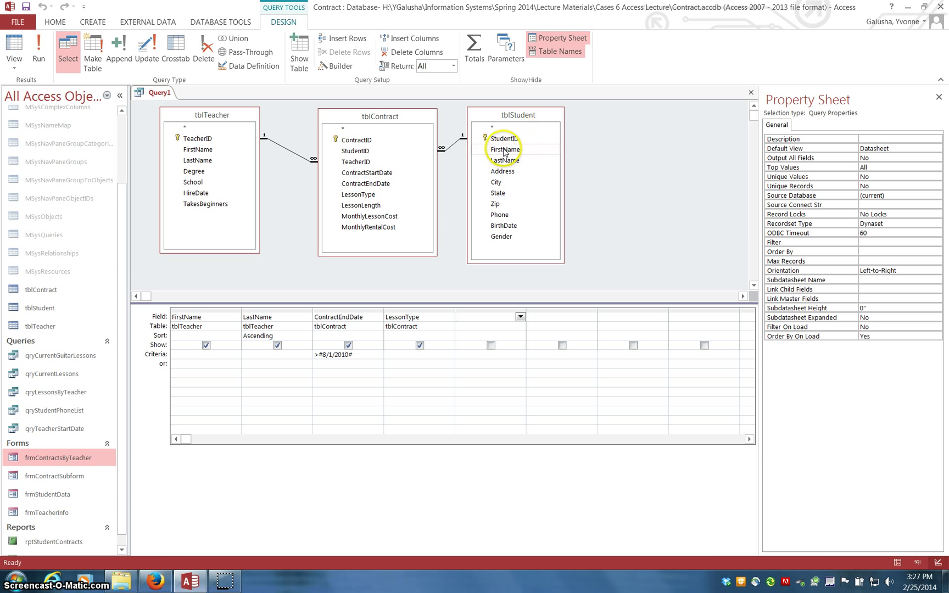
double_click(505, 151)
click(501, 162)
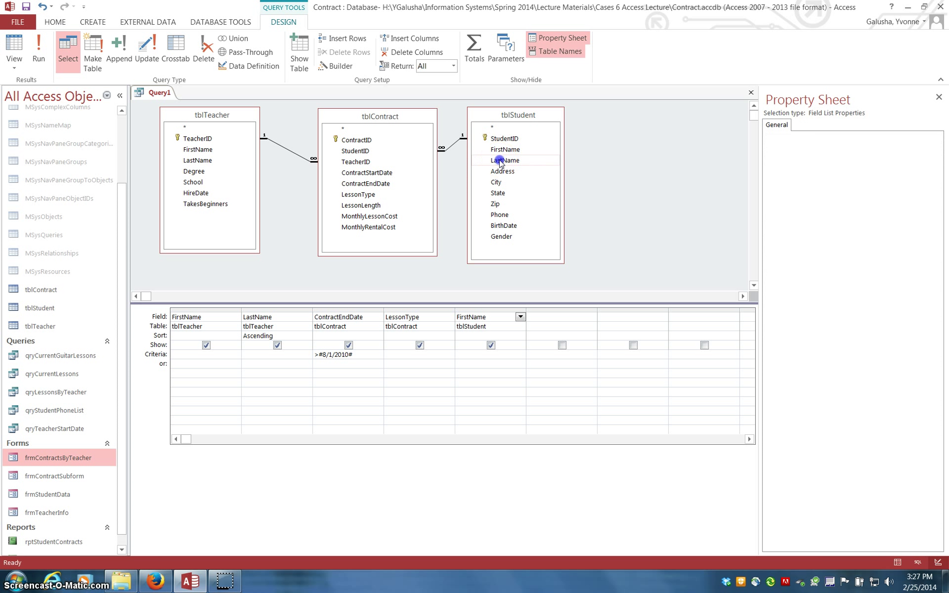
double_click(501, 162)
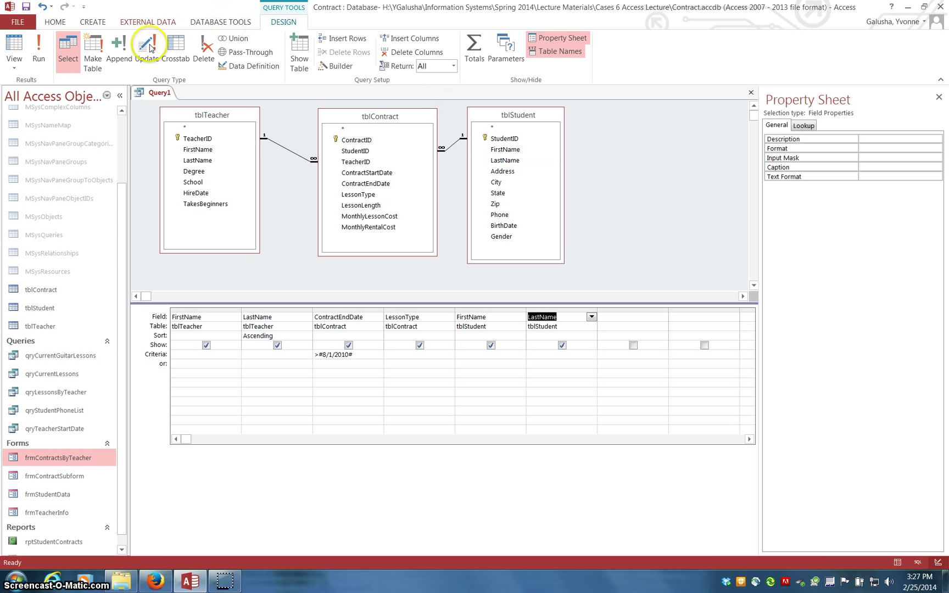
click(38, 47)
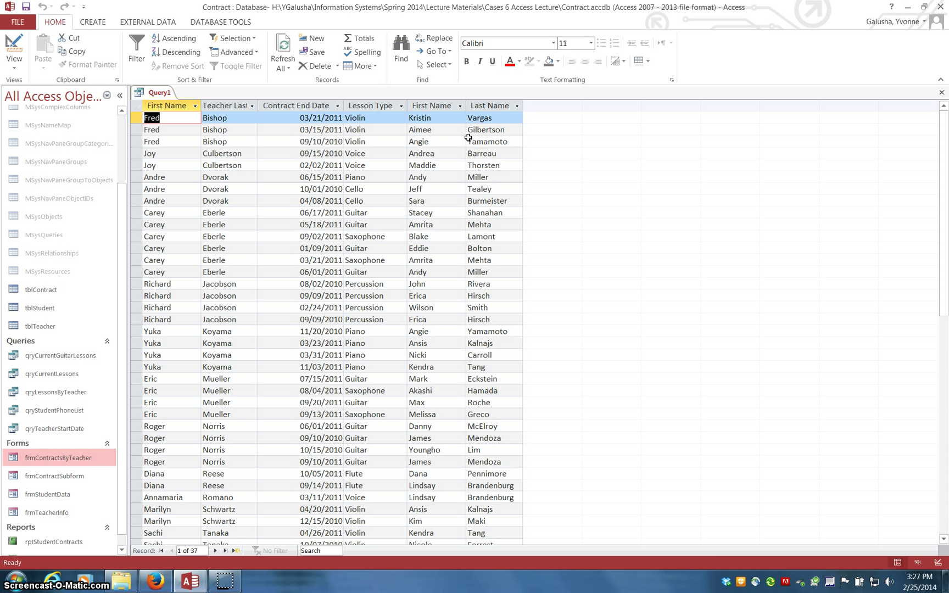
click(477, 114)
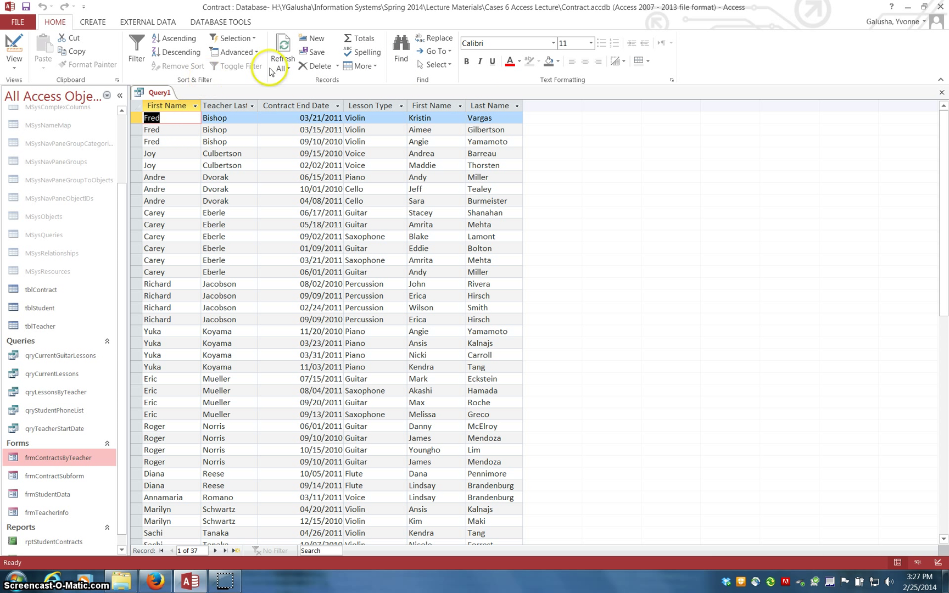
- Widen the First Name column slightly and the Teacher Last Name column until its full heading fits
click(172, 105)
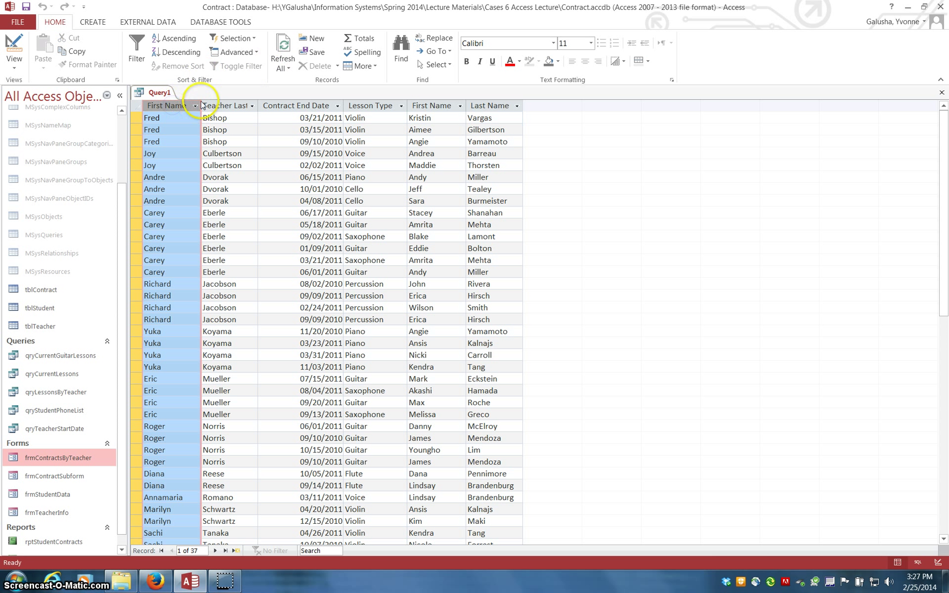
drag(201, 103, 203, 102)
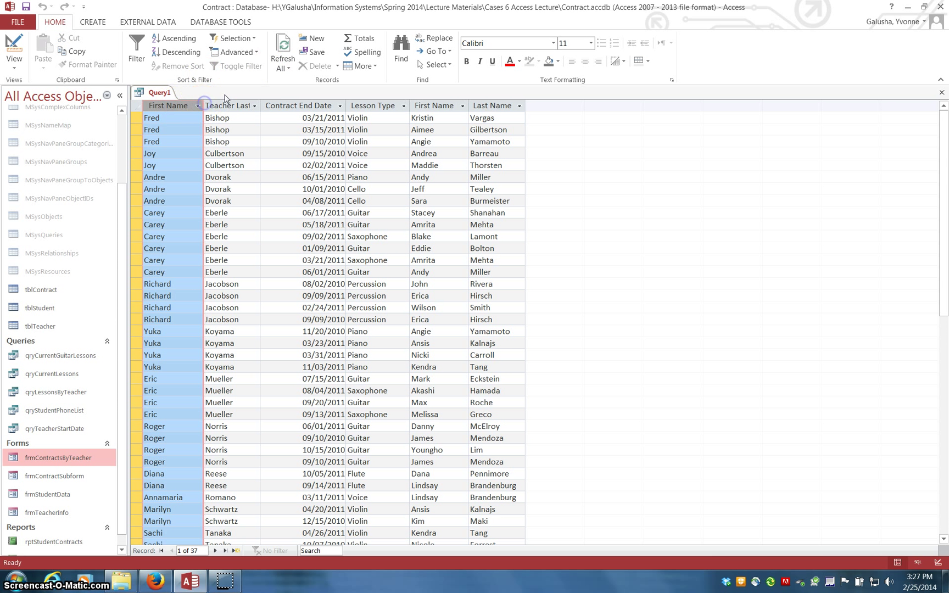
click(232, 102)
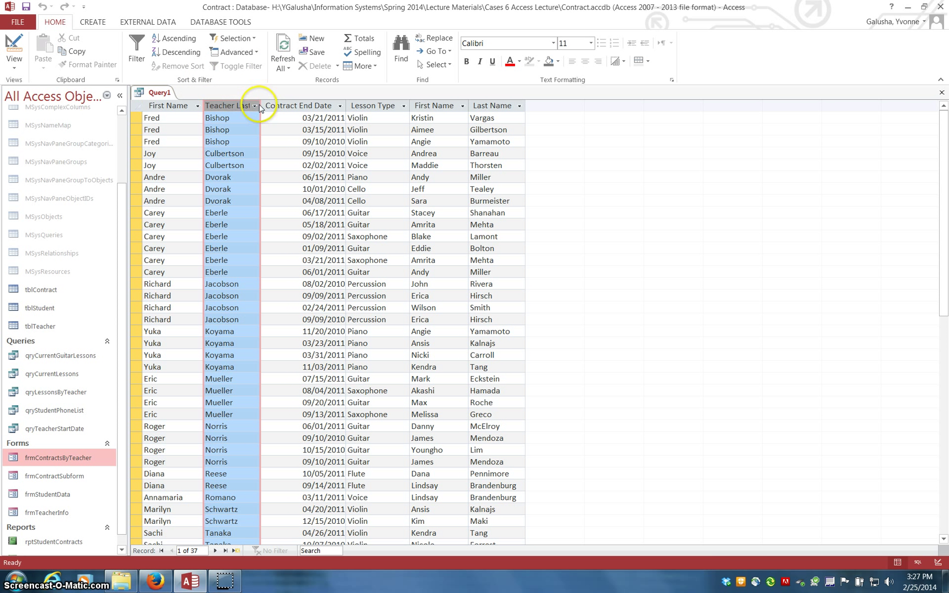
drag(260, 106, 298, 106)
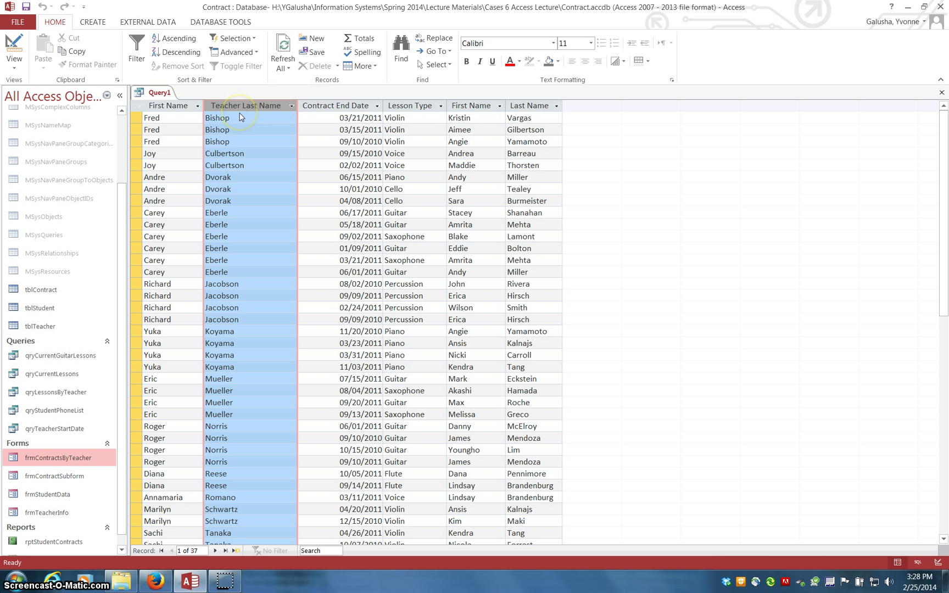
drag(234, 105, 161, 108)
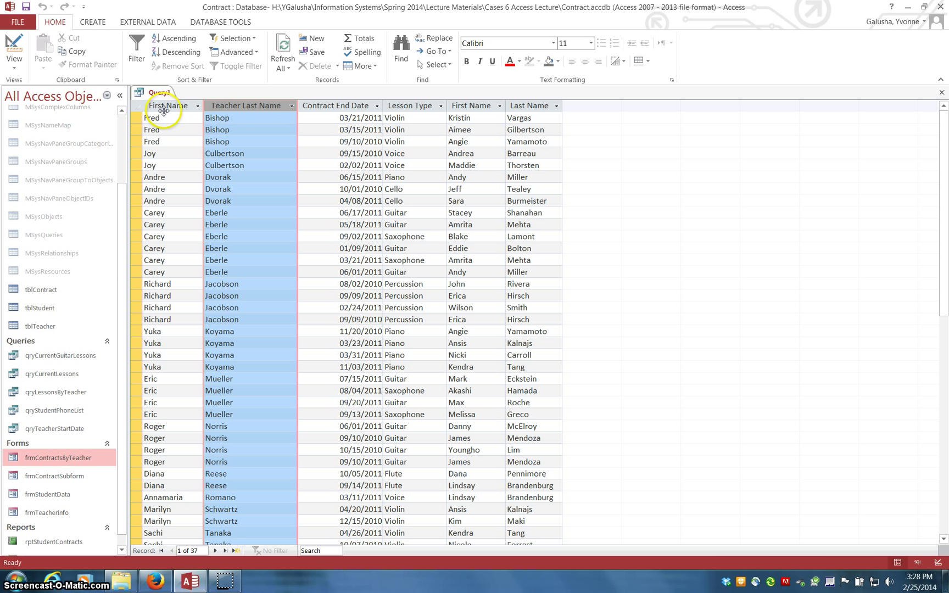
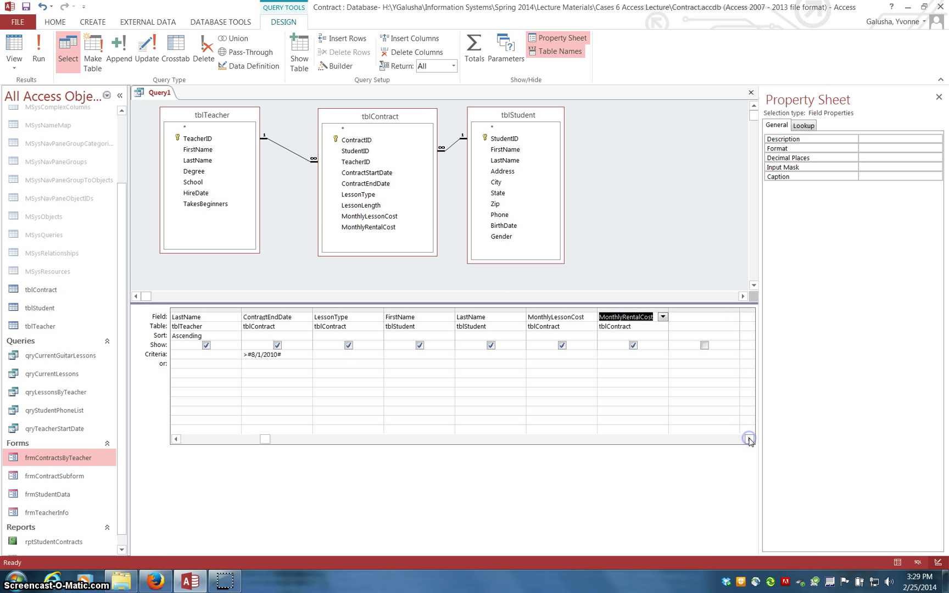
- Delete the MonthlyRentalCost and MonthlyLessonCost columns from the query grid
click(750, 439)
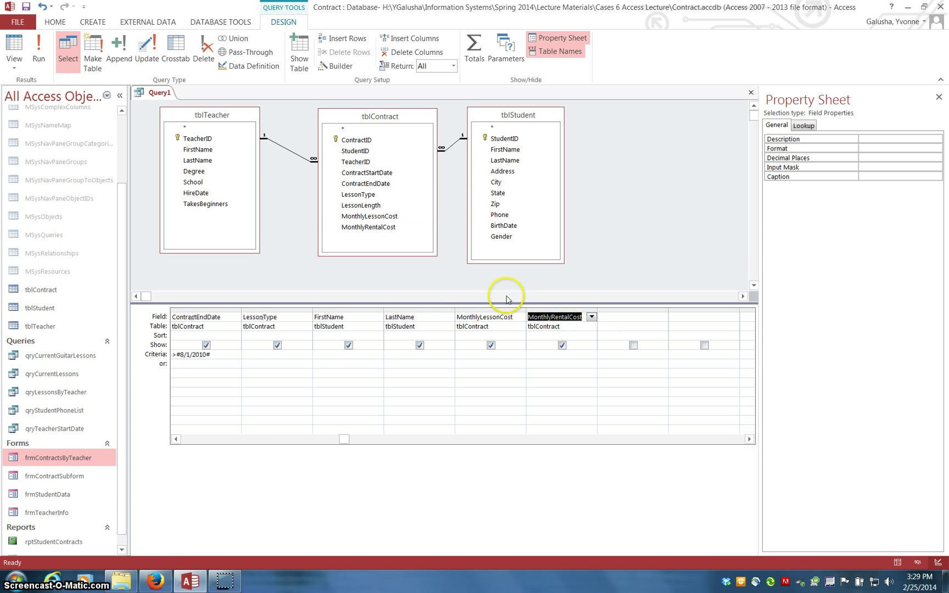
click(552, 308)
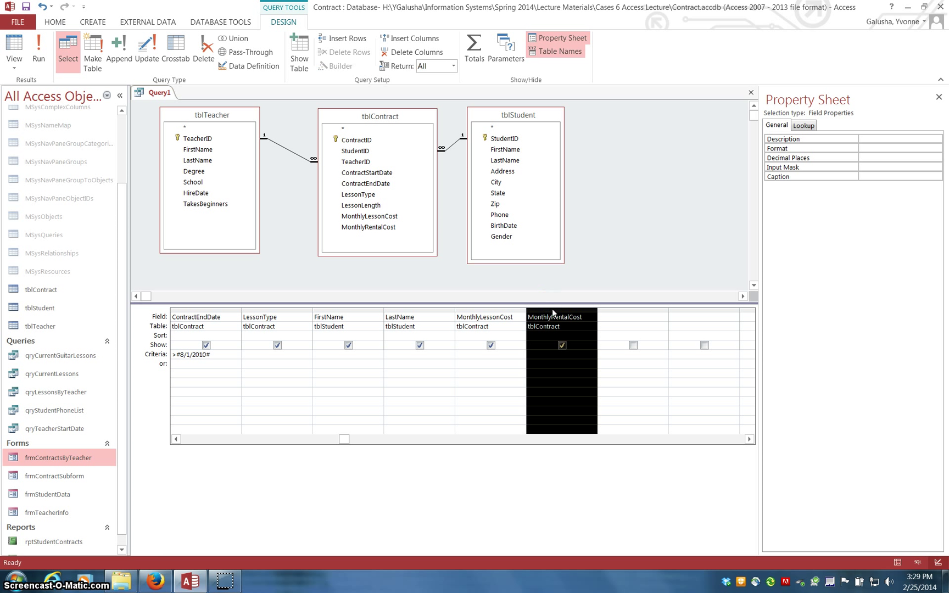
key(Delete)
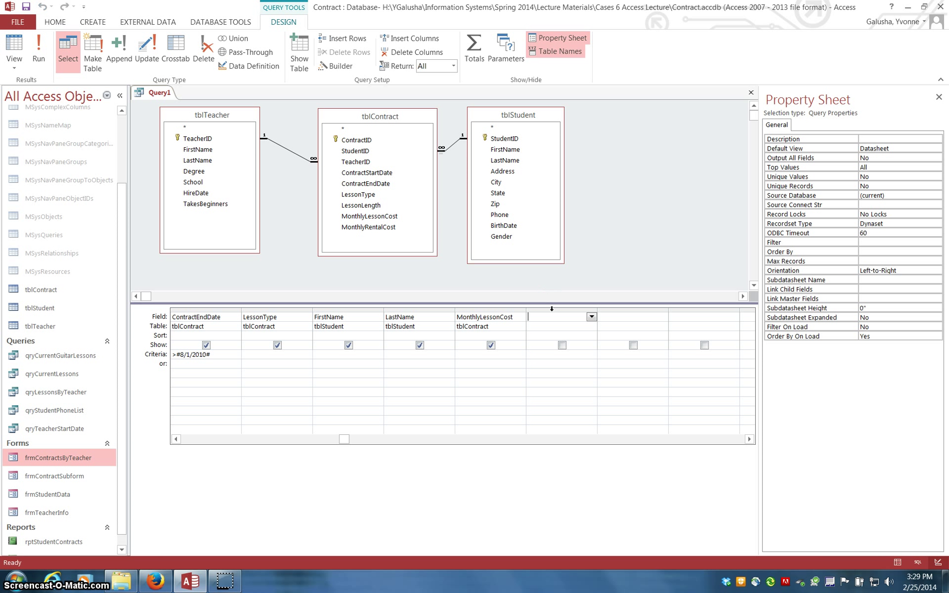
click(486, 314)
click(486, 308)
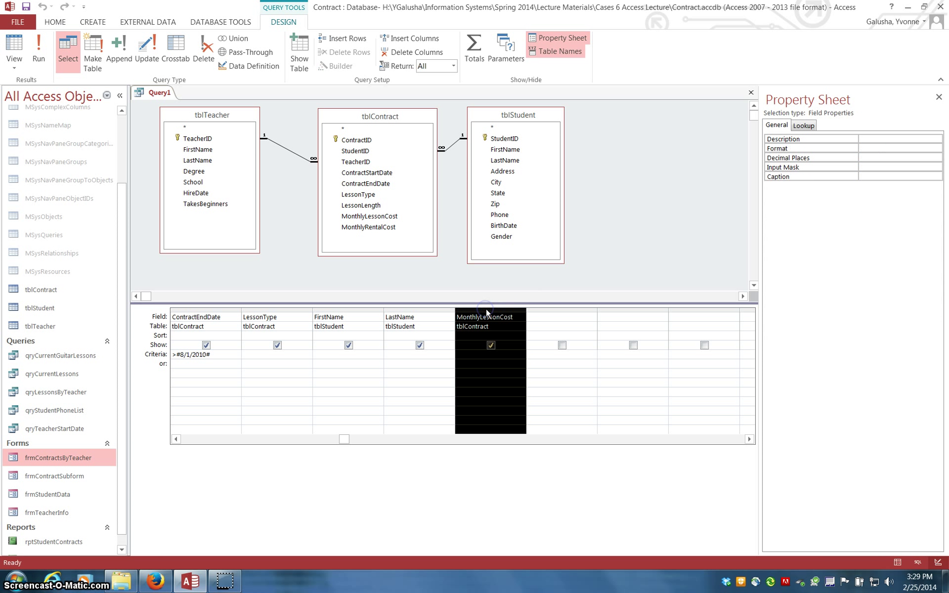
key(Delete)
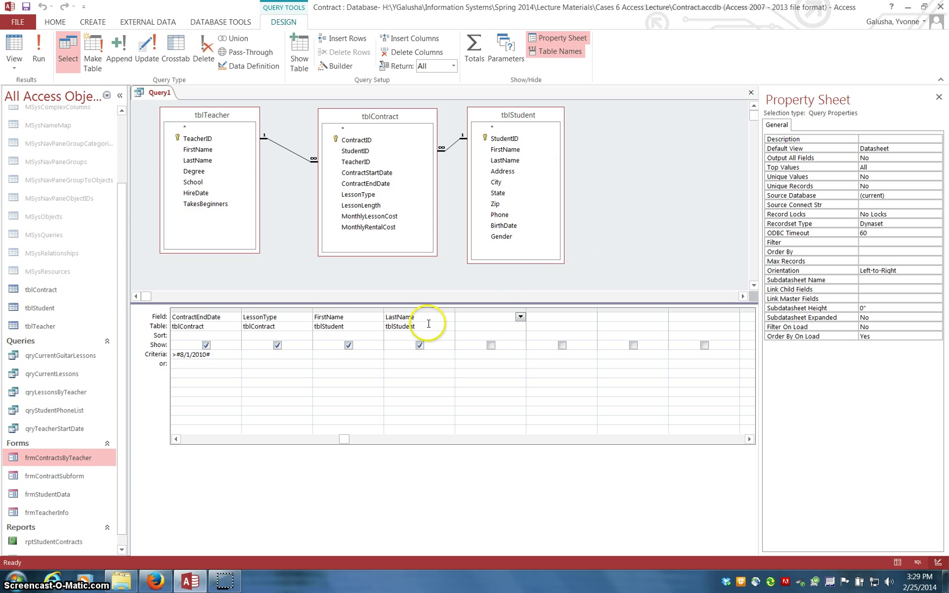
- Open the Expression Builder for the first empty query column and list the fields of tblContract from Contract.accdb
right_click(505, 317)
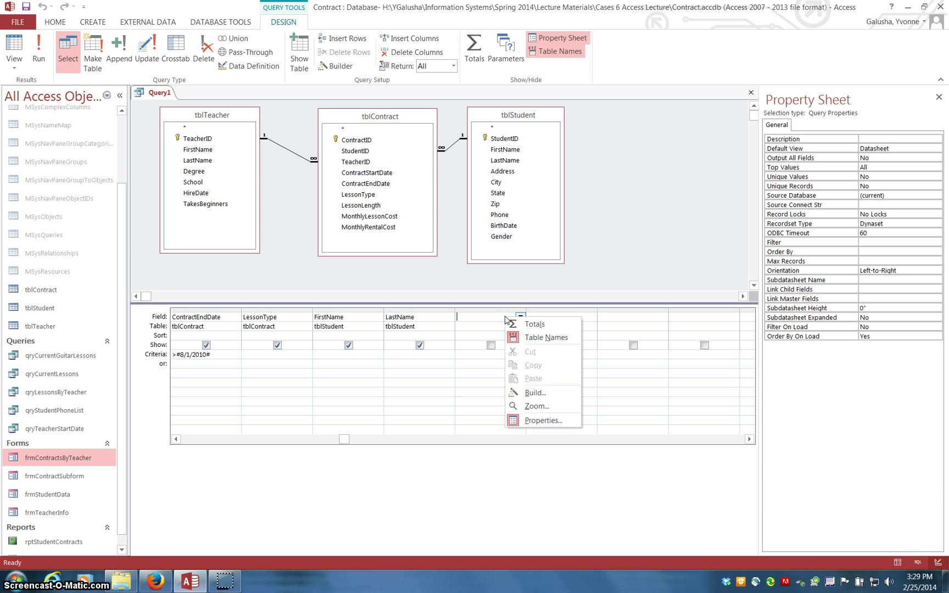
click(530, 393)
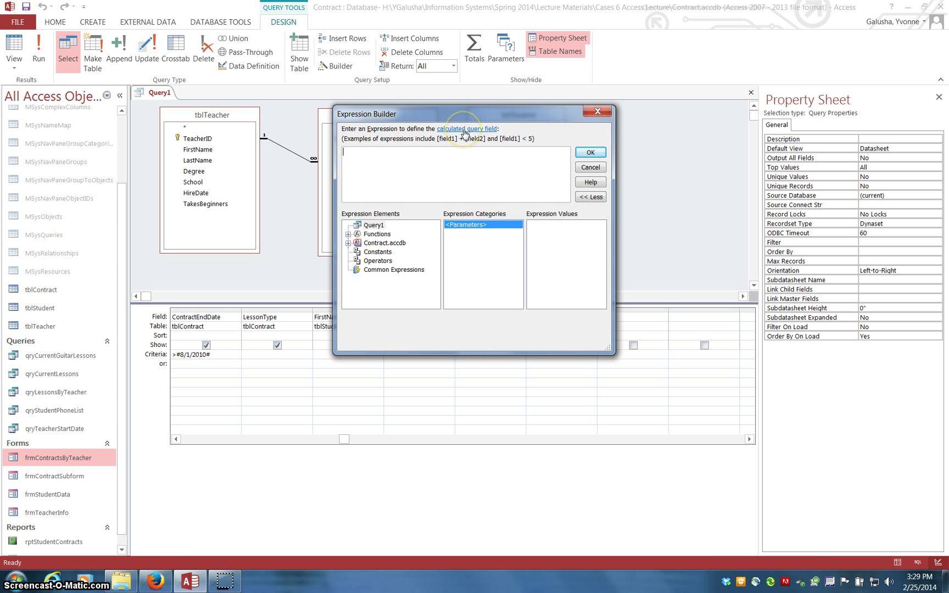
click(380, 153)
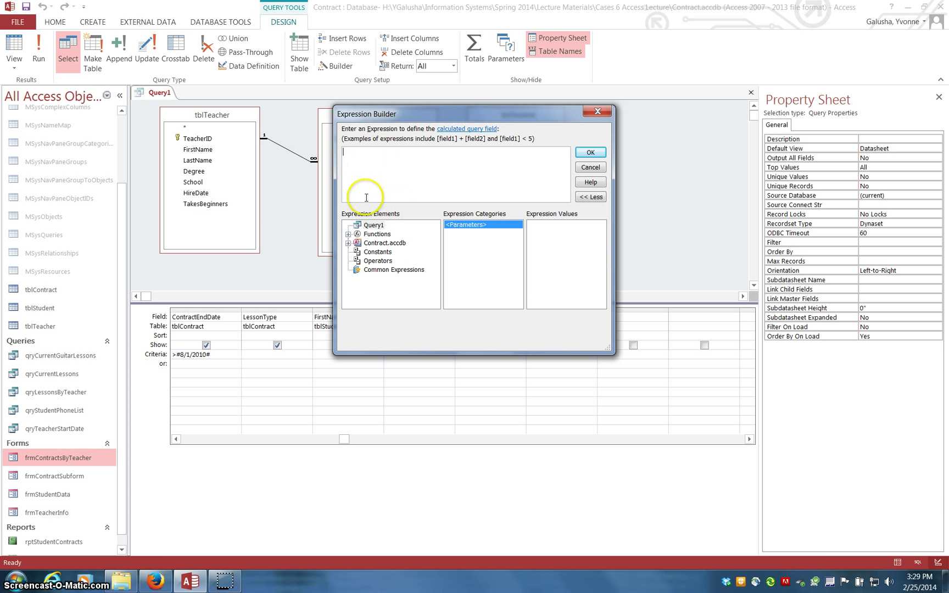
click(348, 243)
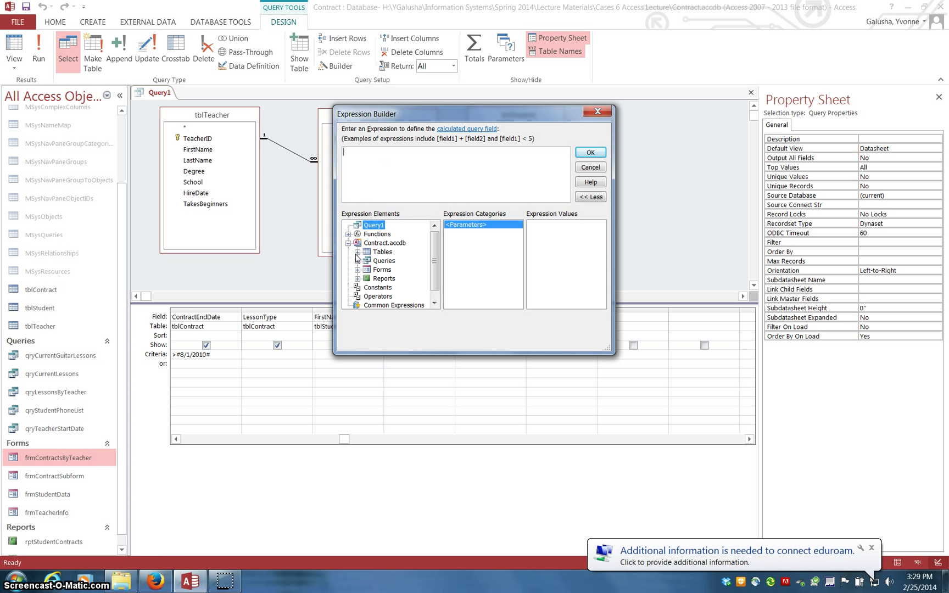
click(357, 252)
click(435, 269)
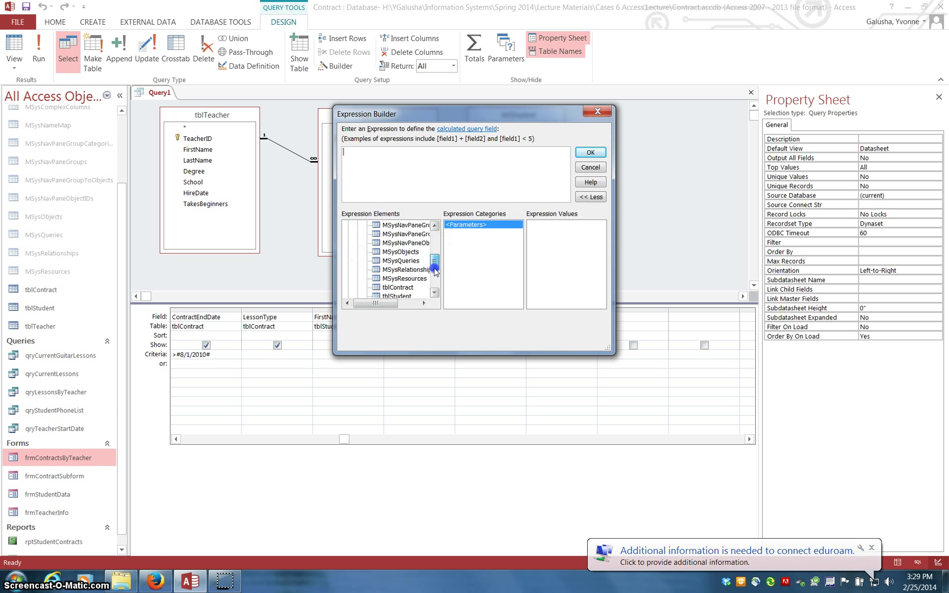
scroll(434, 269, down, 2)
click(397, 252)
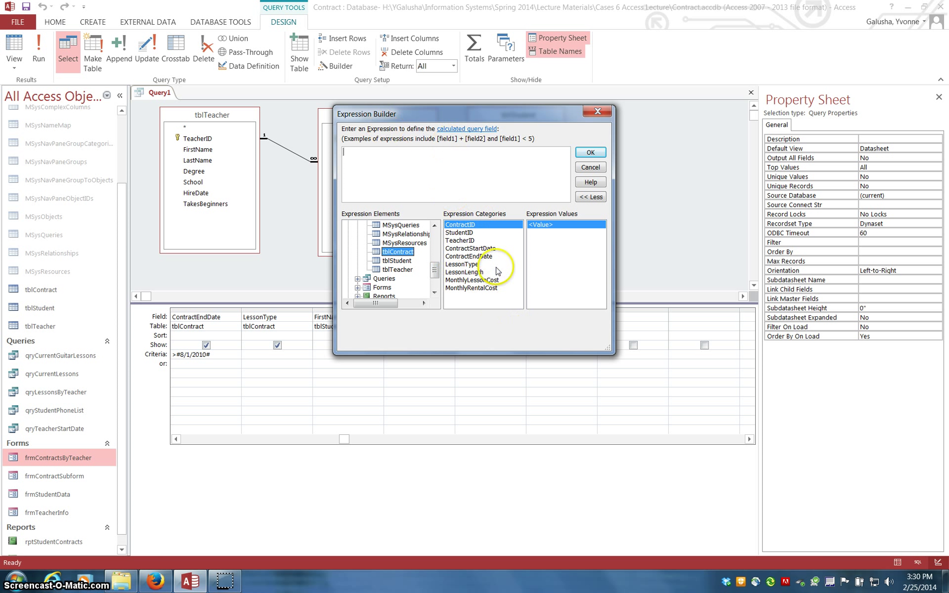
- Build the expression [tblContract]![MonthlyLessonCost] + [tblContract]![MonthlyRentalCost], accept it and run the query
double_click(471, 280)
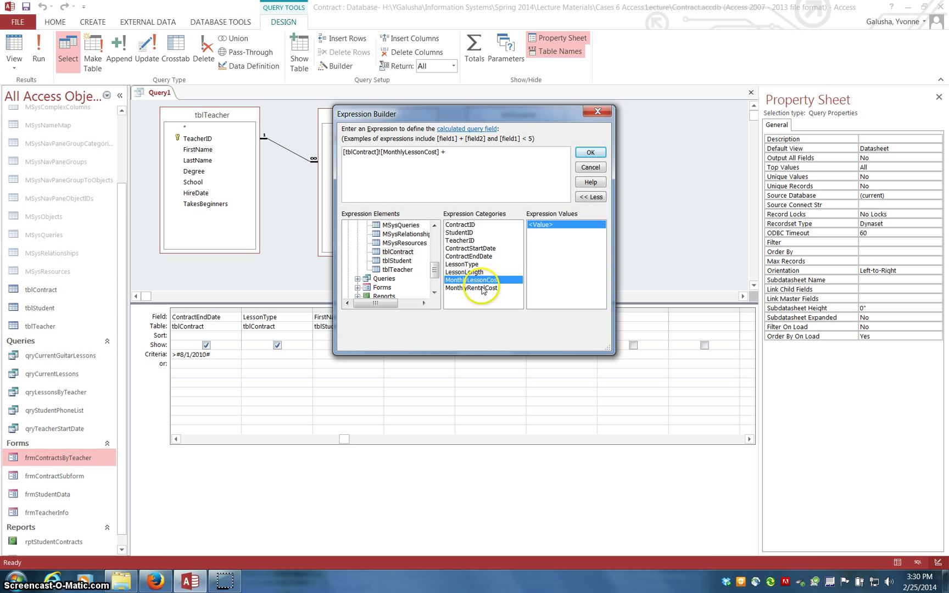
double_click(483, 289)
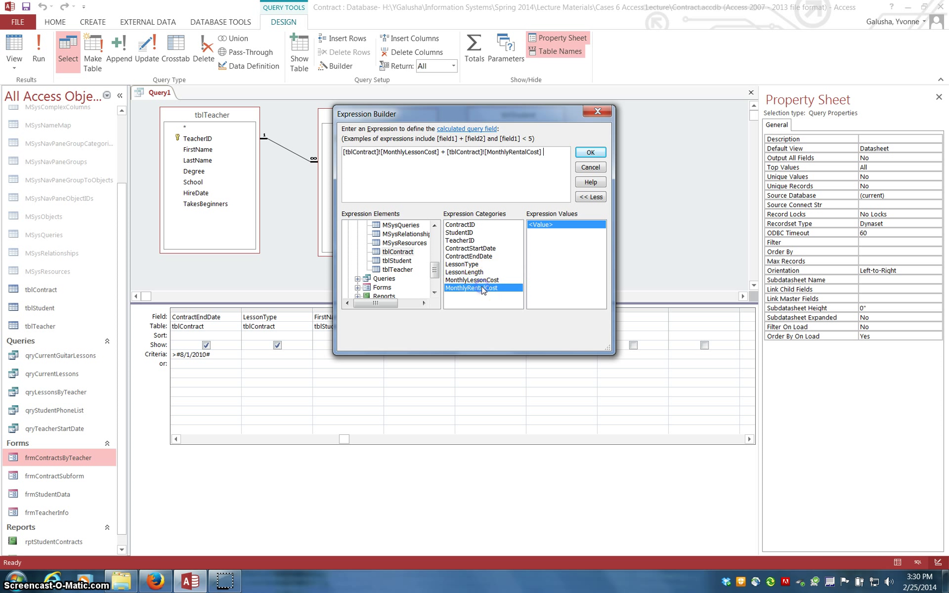
click(590, 153)
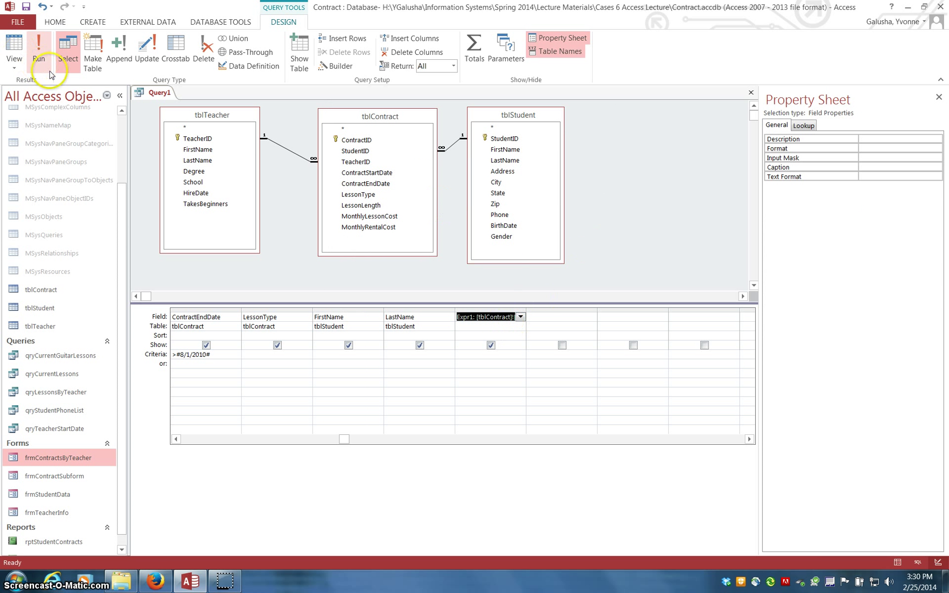
click(39, 51)
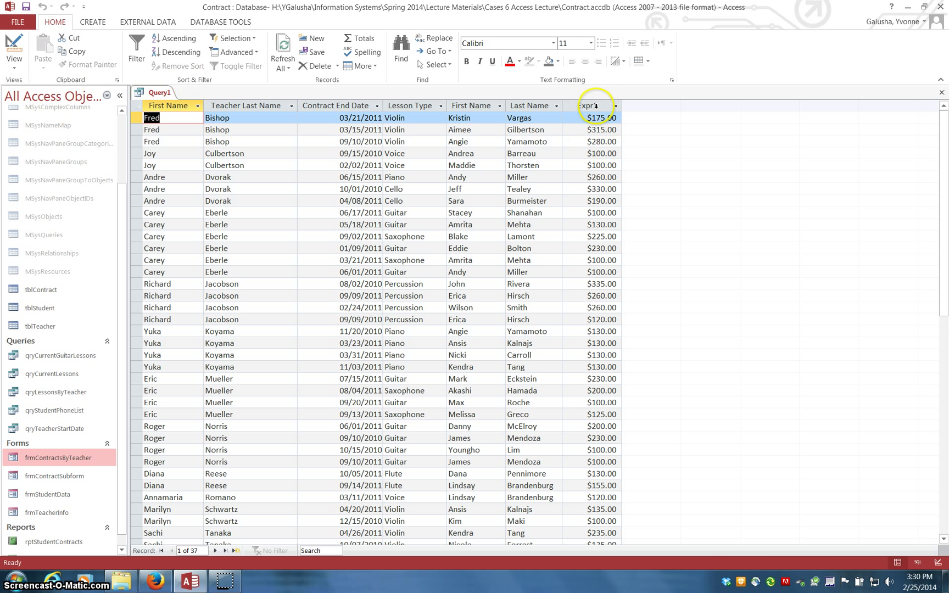
- Return to Design view and rename the calculated column Total Monthly Cost, keeping its expression
click(8, 65)
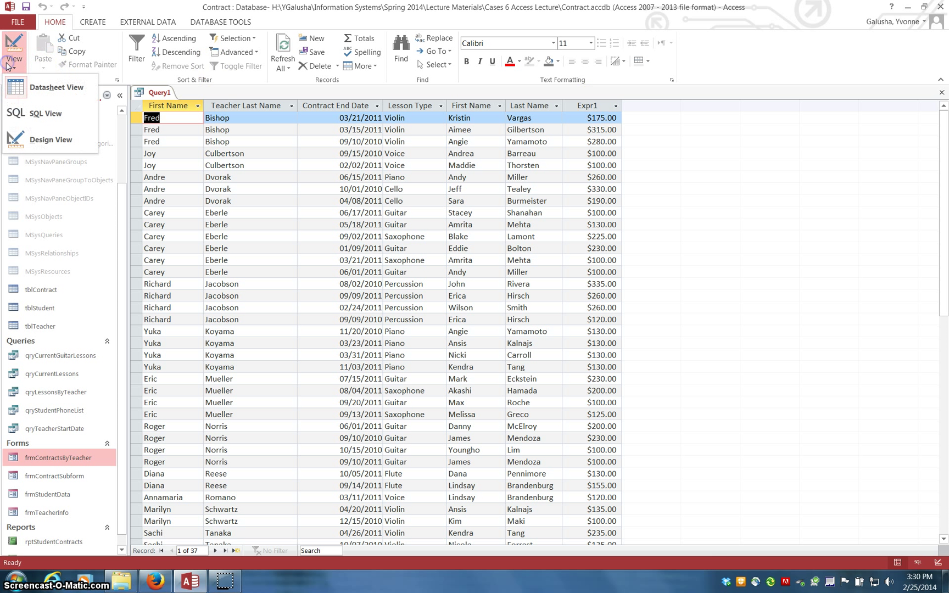
click(36, 145)
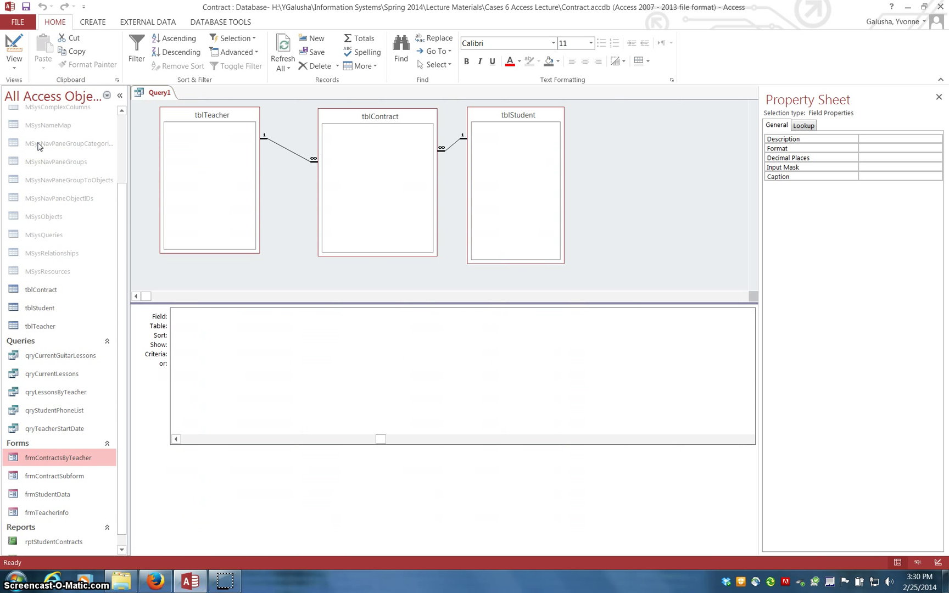
click(528, 311)
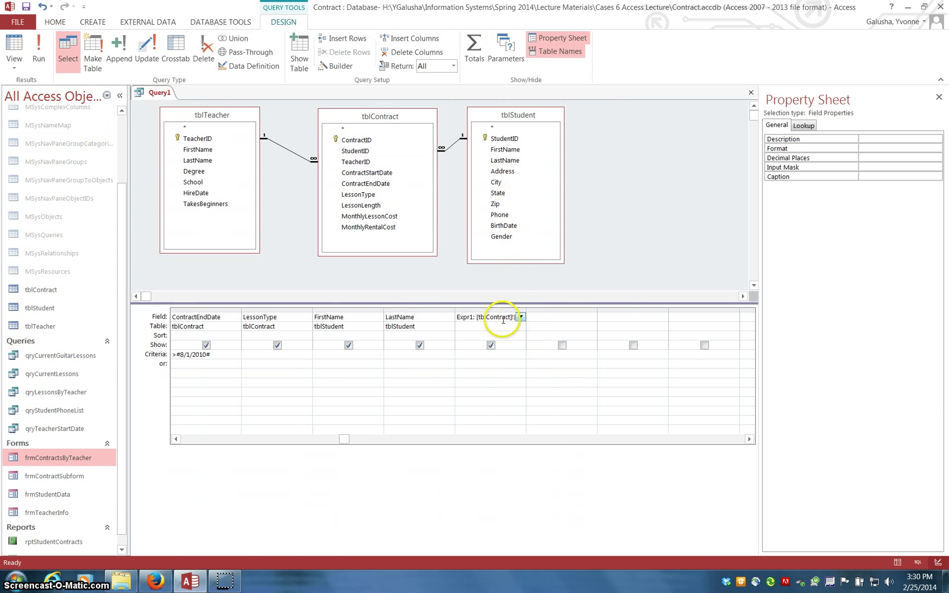
click(474, 317)
key(BackSpace)
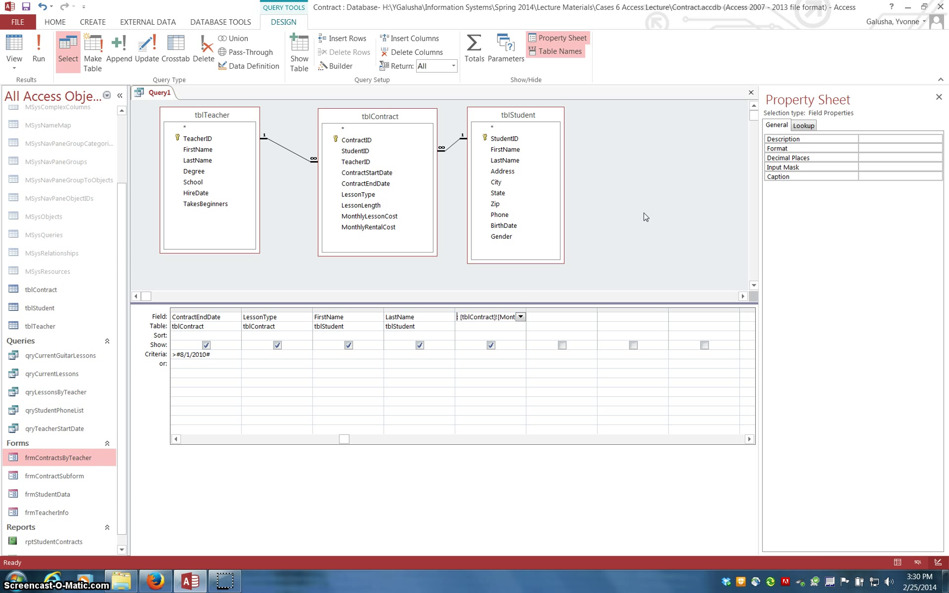
text(onthly Cos)
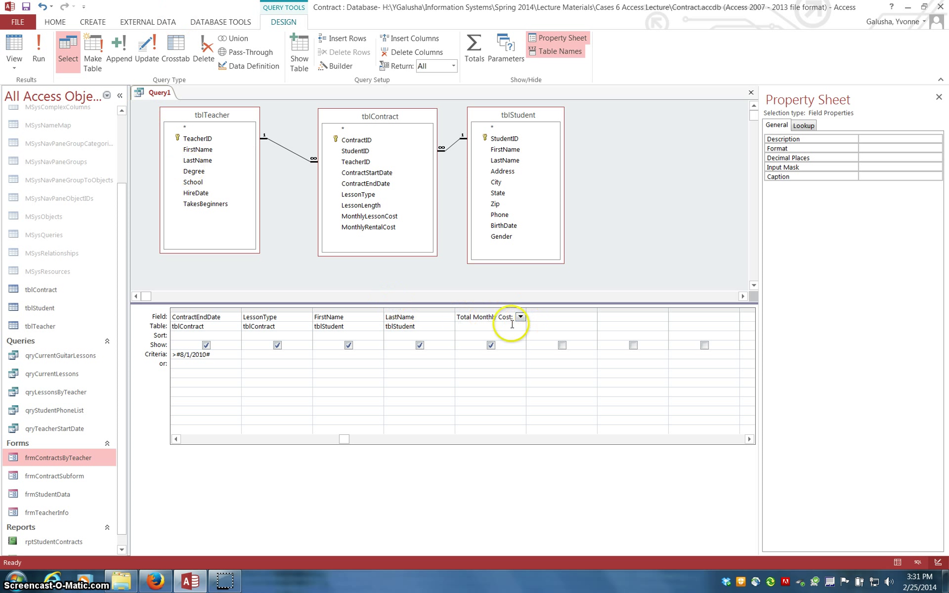
- Finish naming the Total Monthly Cost column, then run the query and widen that column to fit its full heading
text(t:)
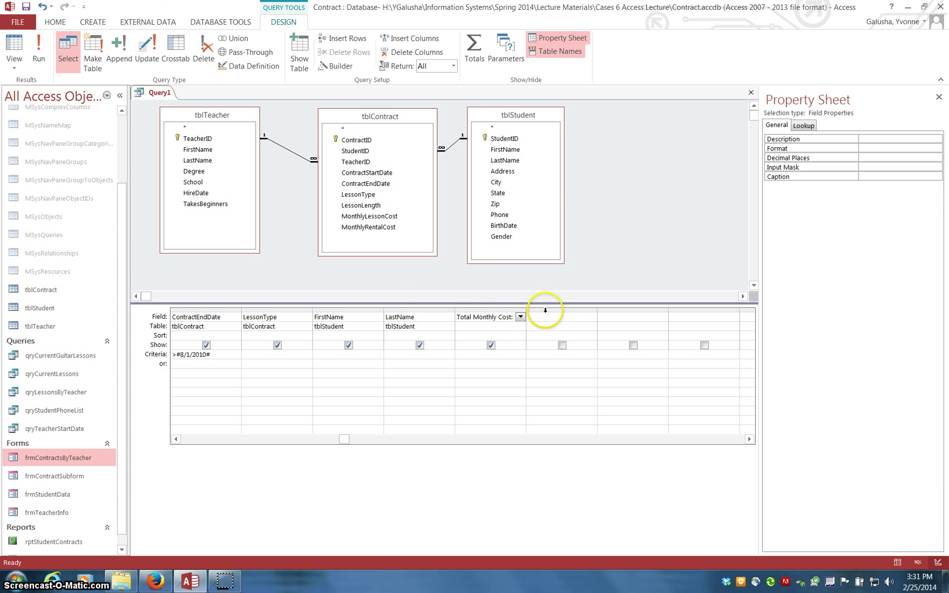
click(38, 50)
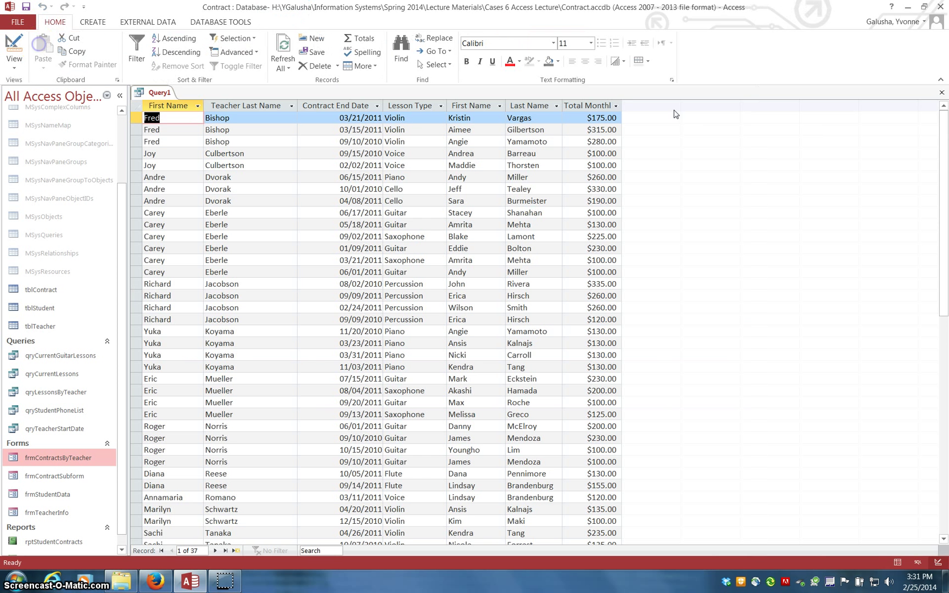
click(596, 100)
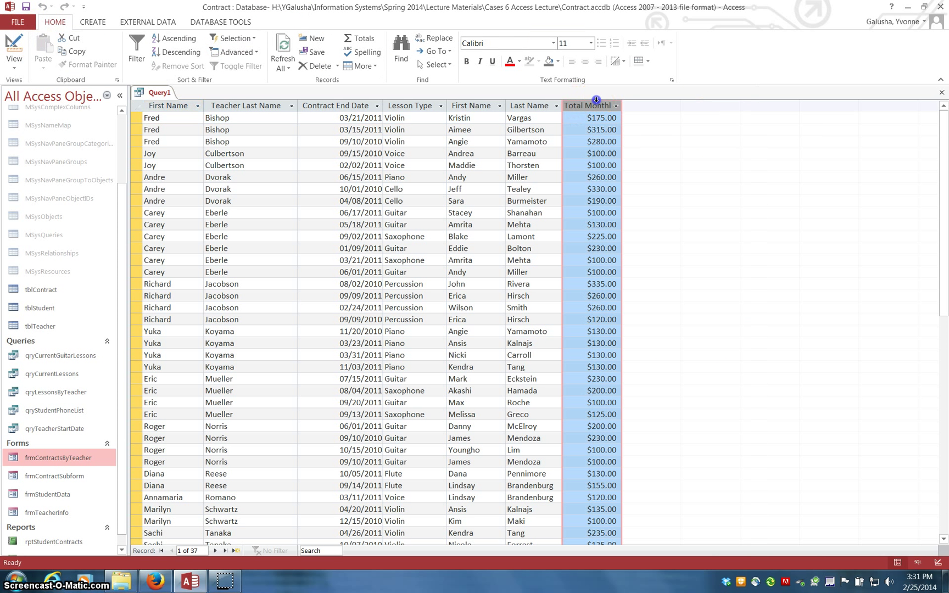
drag(620, 106, 662, 102)
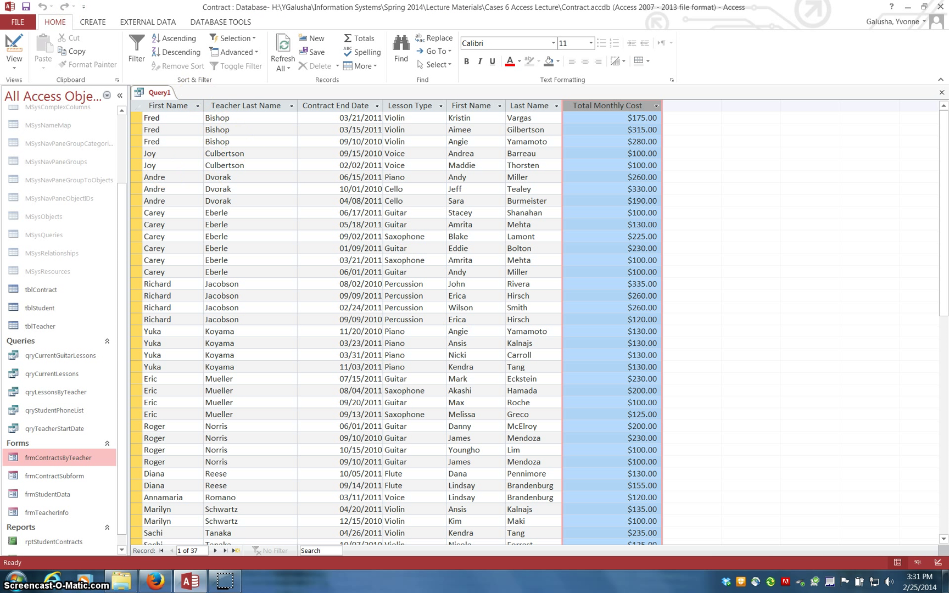
- Switch the query to SQL view and examine its statement, including the INNER JOIN and ORDER BY clauses
click(14, 46)
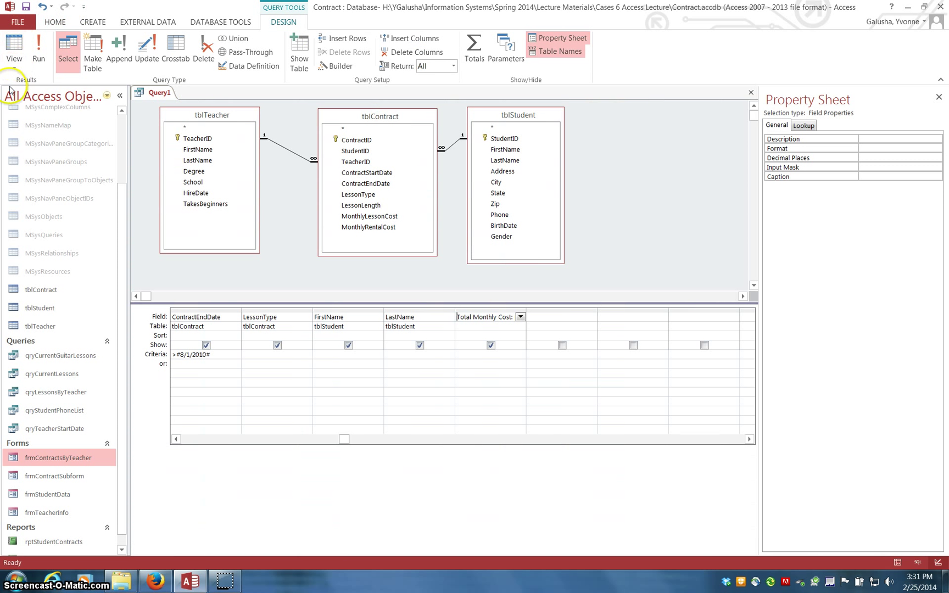
click(14, 67)
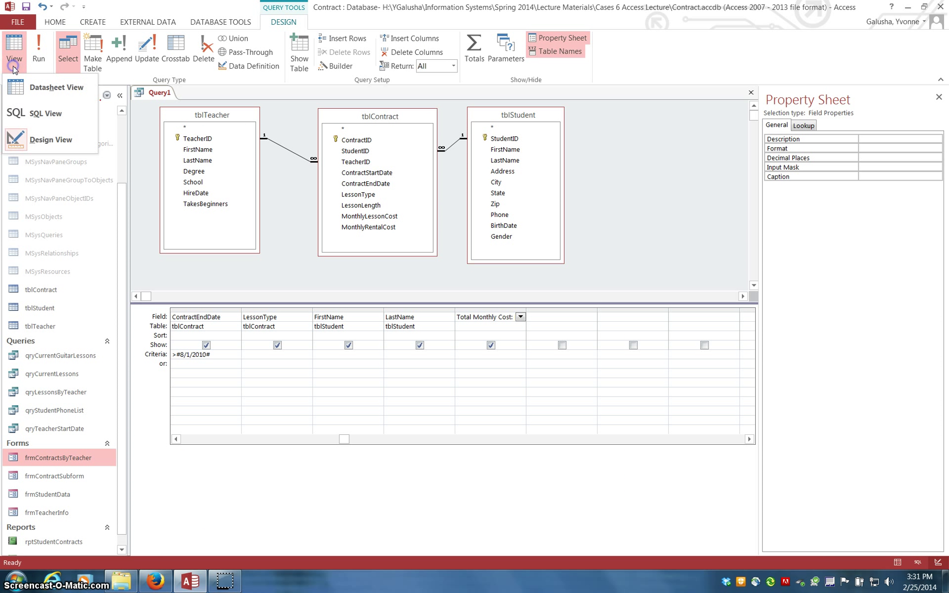
click(44, 113)
click(265, 195)
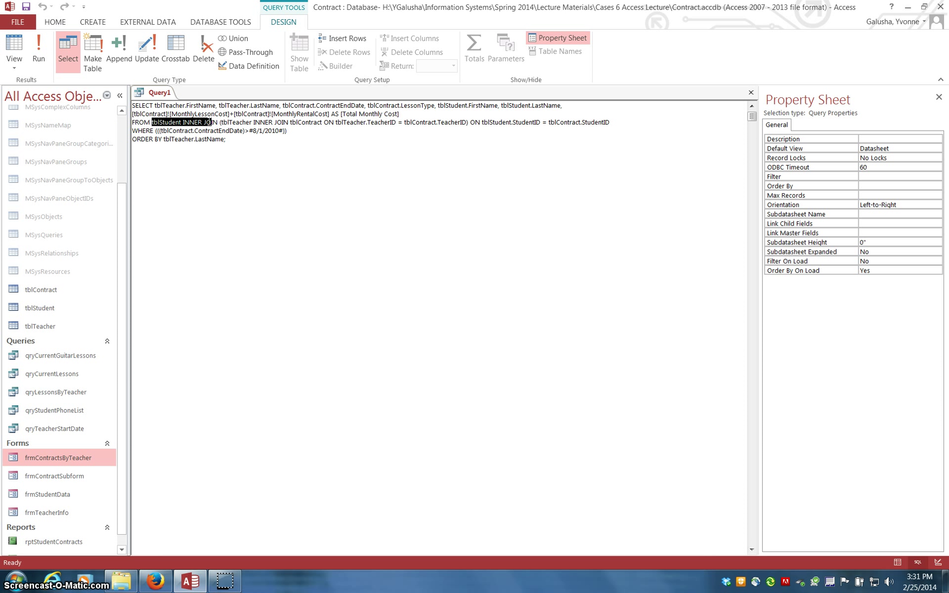
click(321, 173)
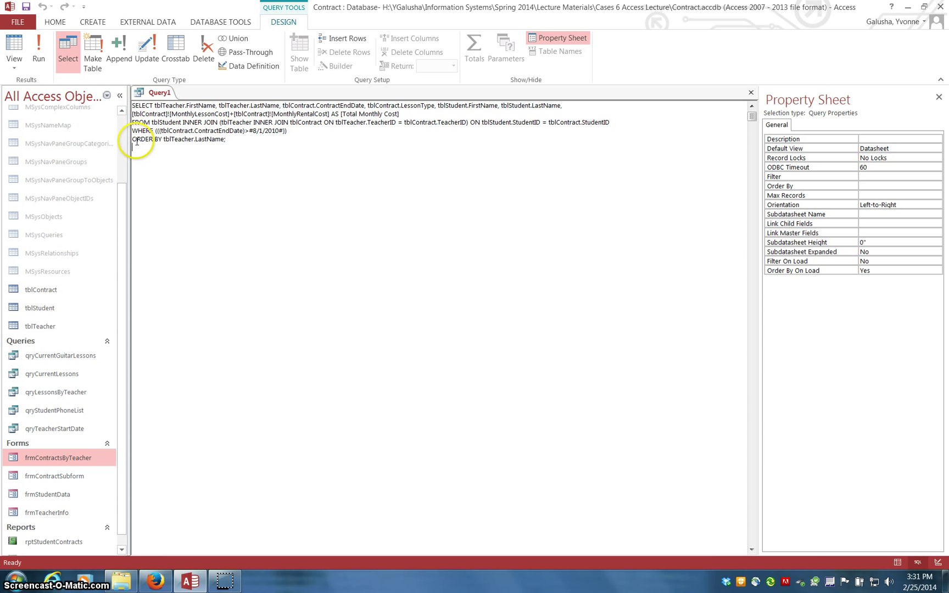
drag(142, 139, 160, 140)
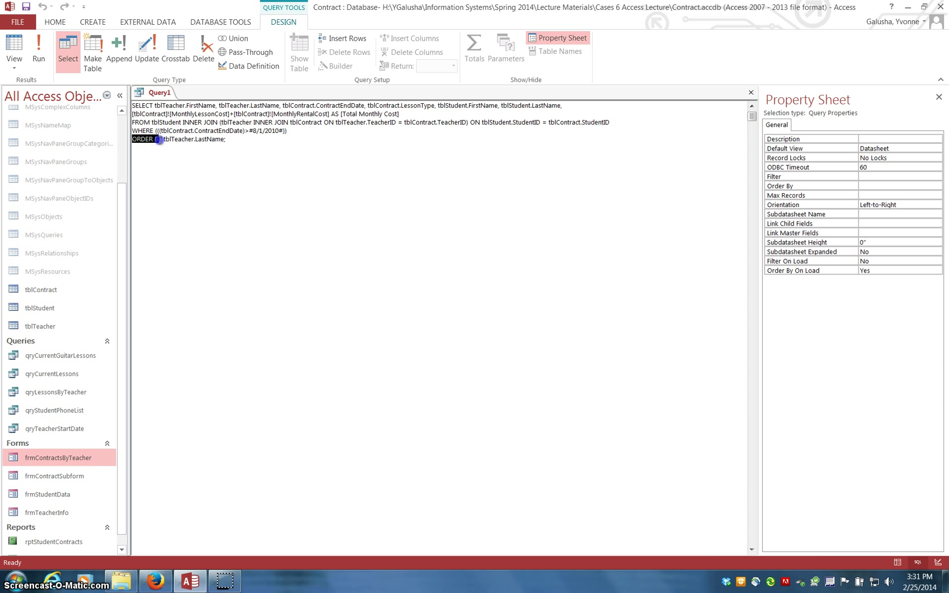
click(211, 210)
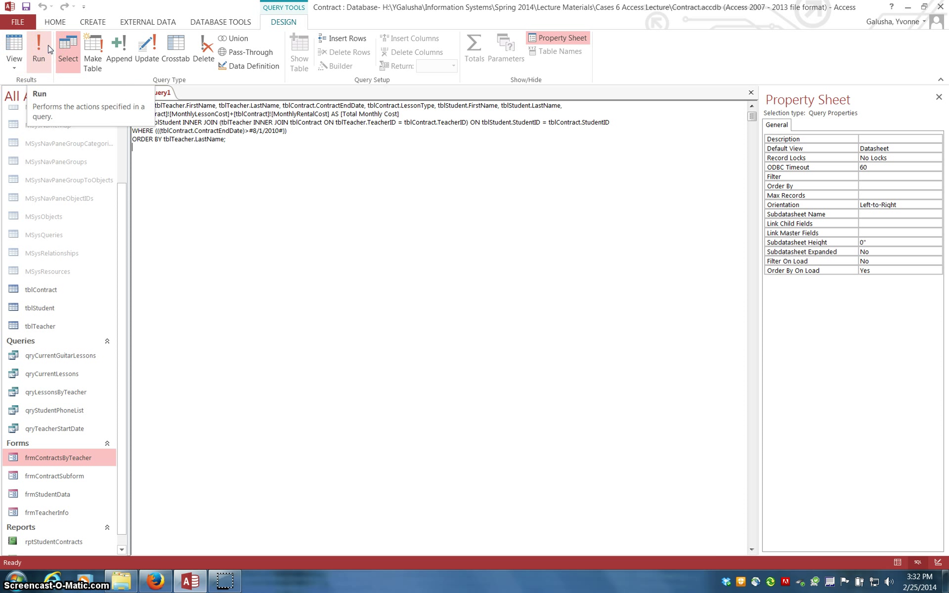
- Switch from Access to the Firefox window
key(alt+Tab)
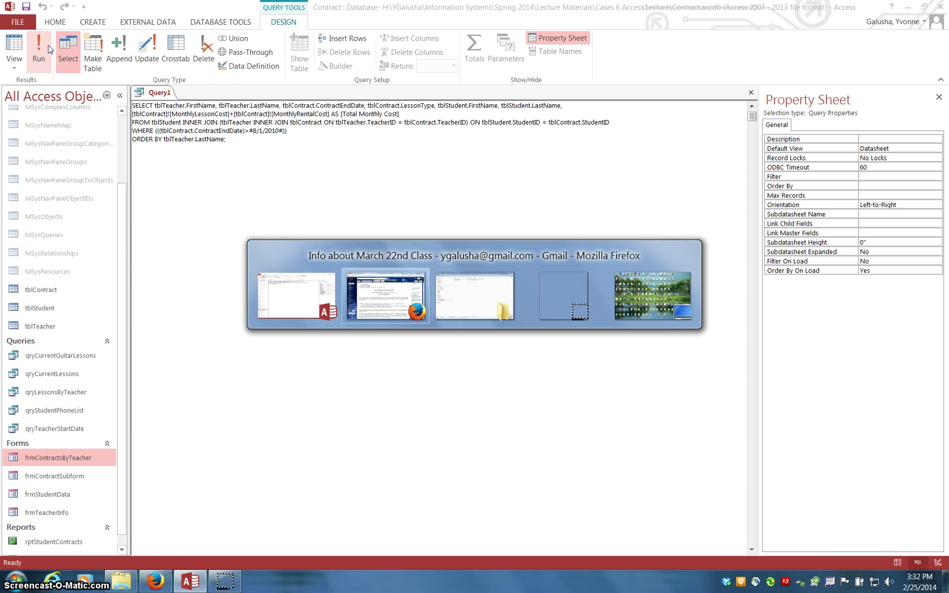